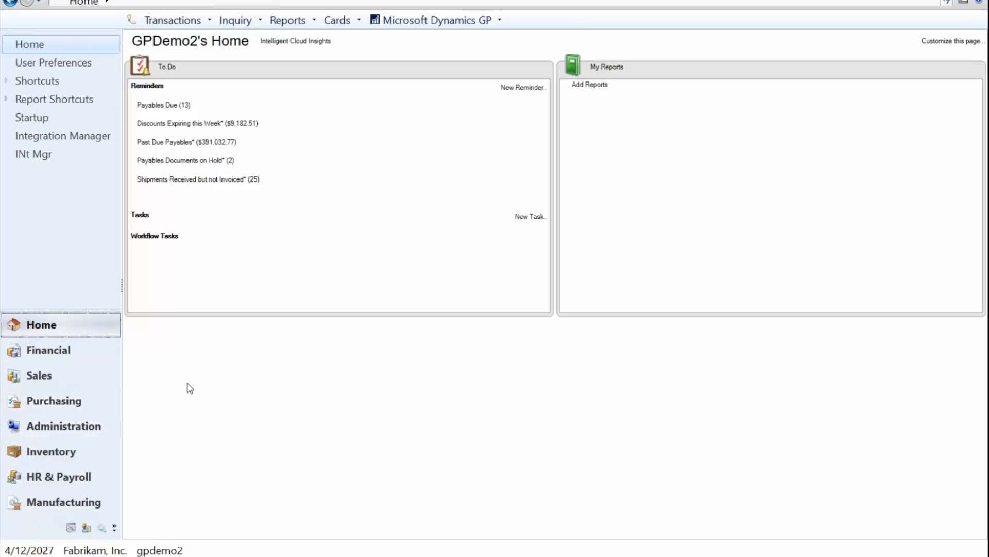
Step: Open Cash Receipts Entry from the Sales area's transactions list
{"action": "left_click", "coordinate": [46, 380]}
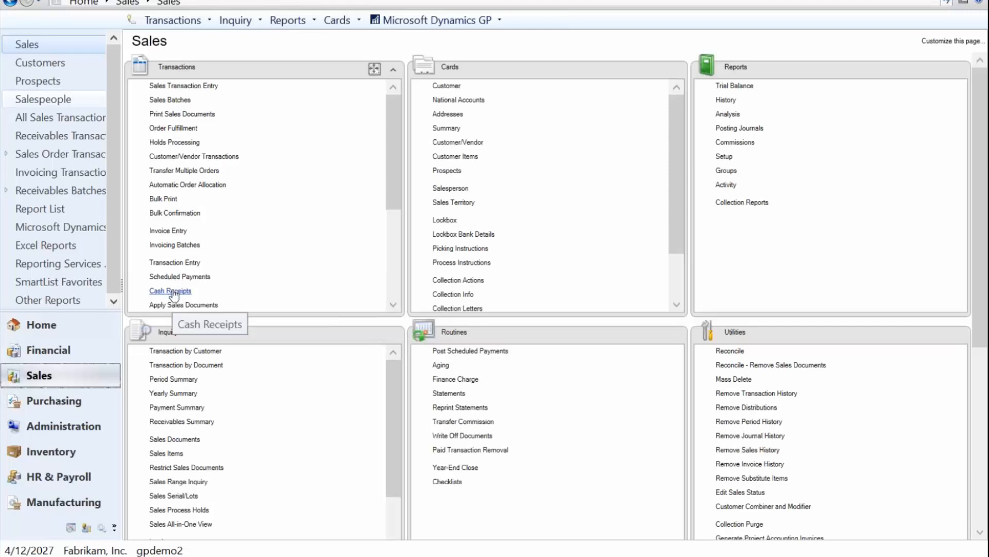
{"action": "left_click_drag", "start_coordinate": [389, 190], "coordinate": [391, 237]}
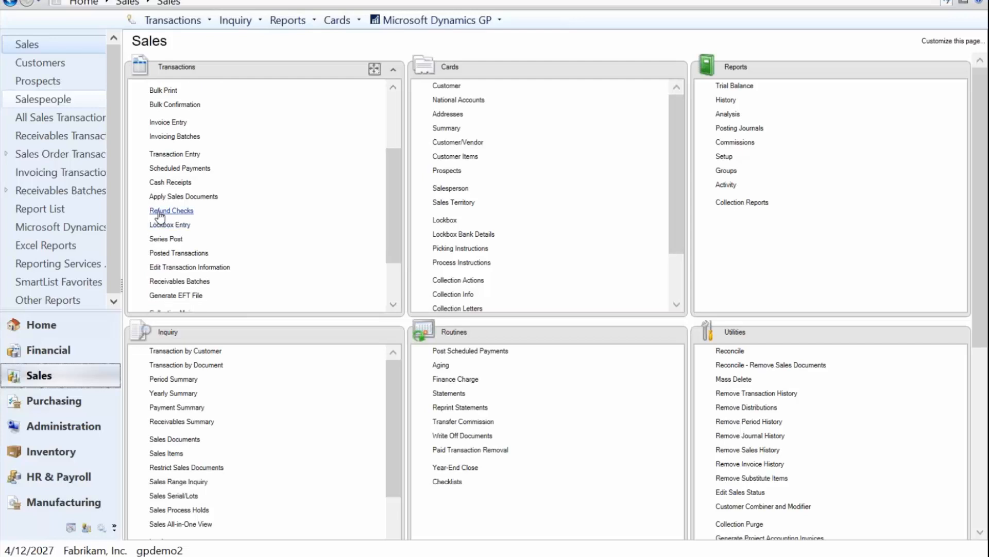
{"action": "left_click", "coordinate": [170, 183]}
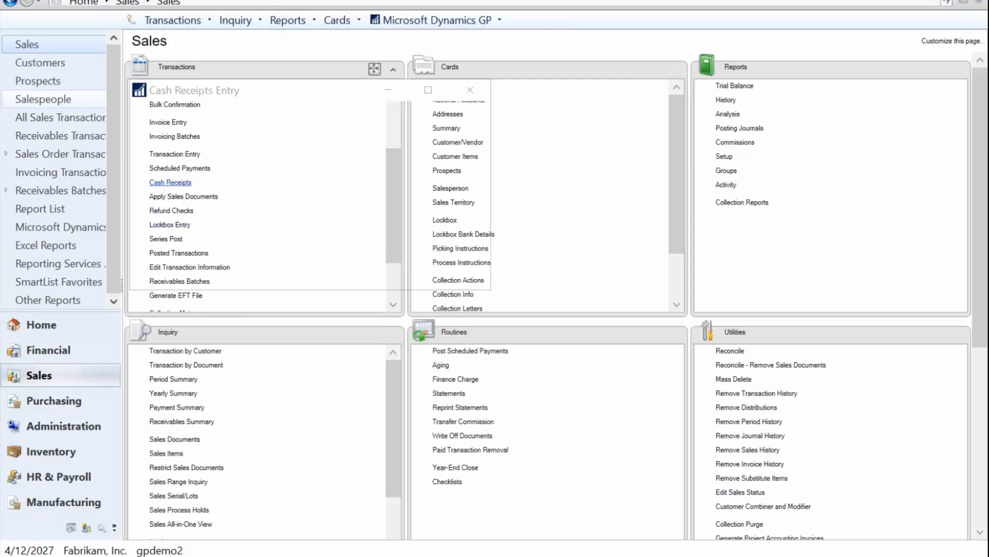
{"action": "left_click_drag", "start_coordinate": [285, 94], "coordinate": [463, 98]}
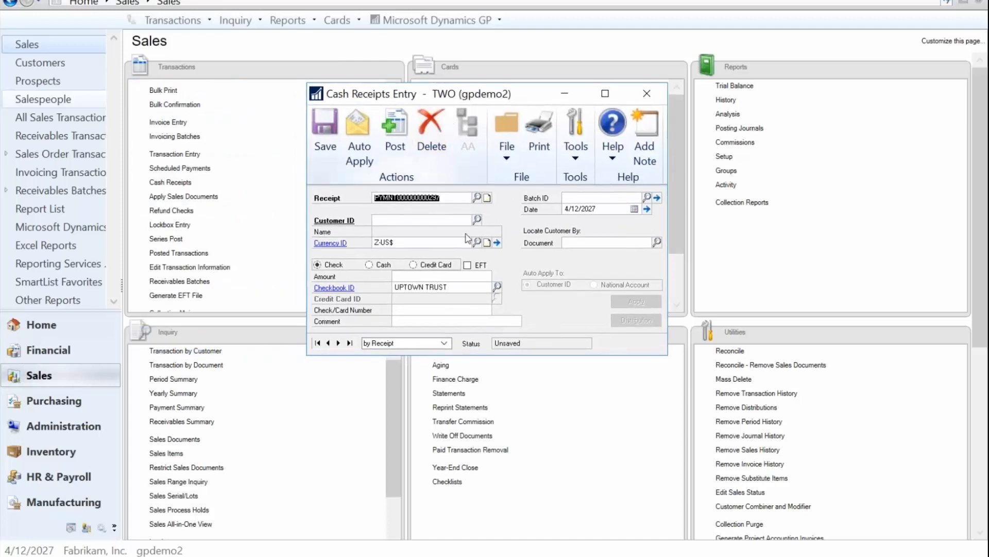
Step: Enter the batch ID BS TEST for the receipt and add it as a new batch
{"action": "left_click", "coordinate": [411, 200]}
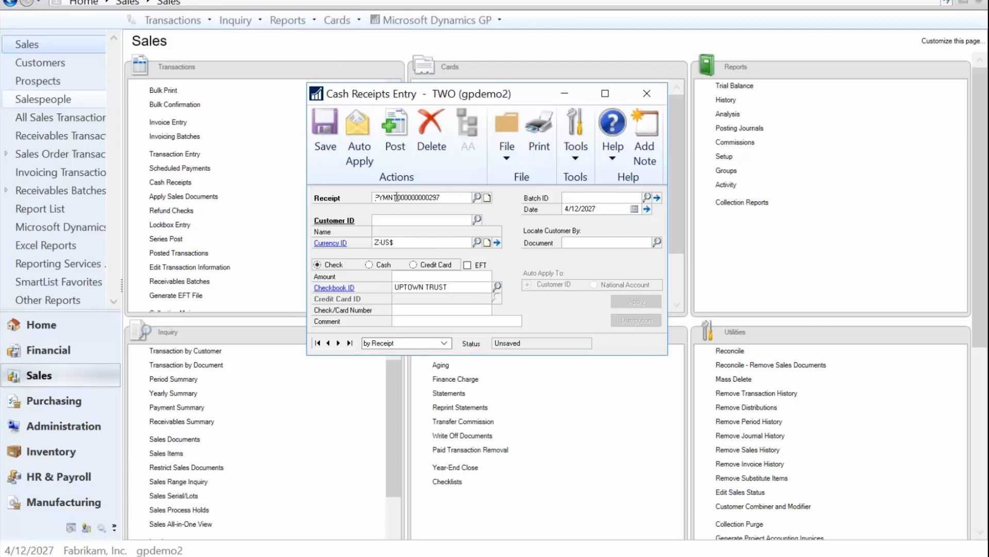
{"action": "left_click", "coordinate": [443, 198]}
{"action": "key", "text": "Tab"}
{"action": "left_click", "coordinate": [577, 198]}
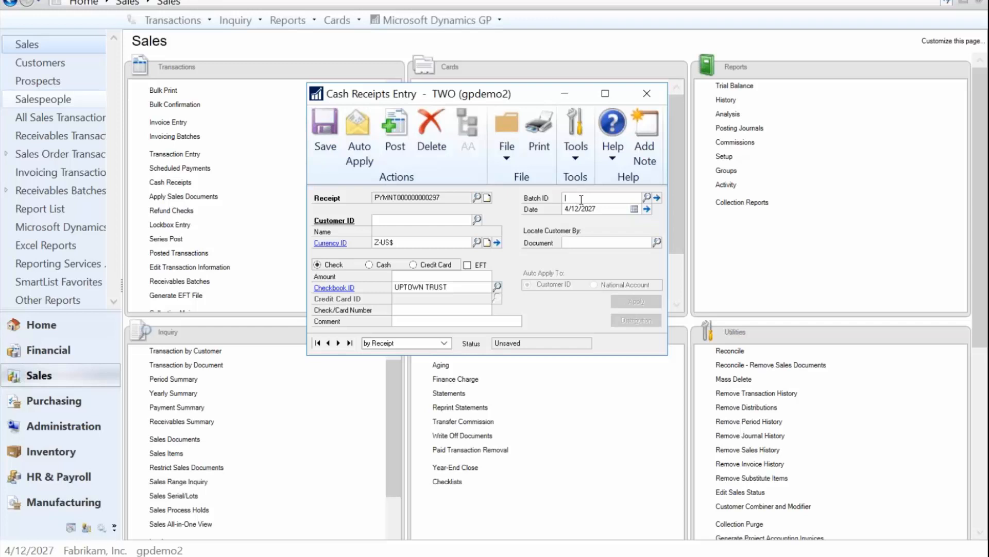
{"action": "type", "text": "BS TEST"}
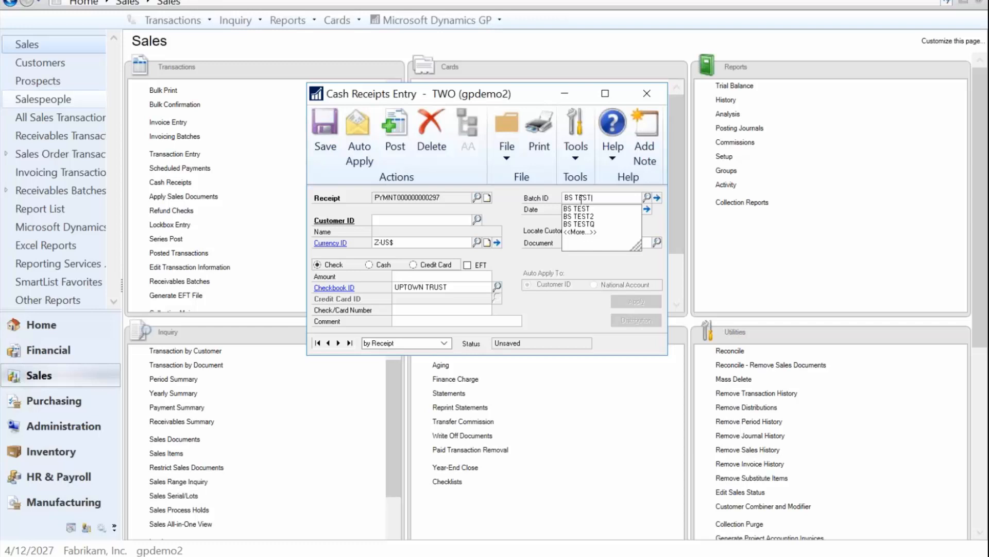
{"action": "key", "text": "Tab"}
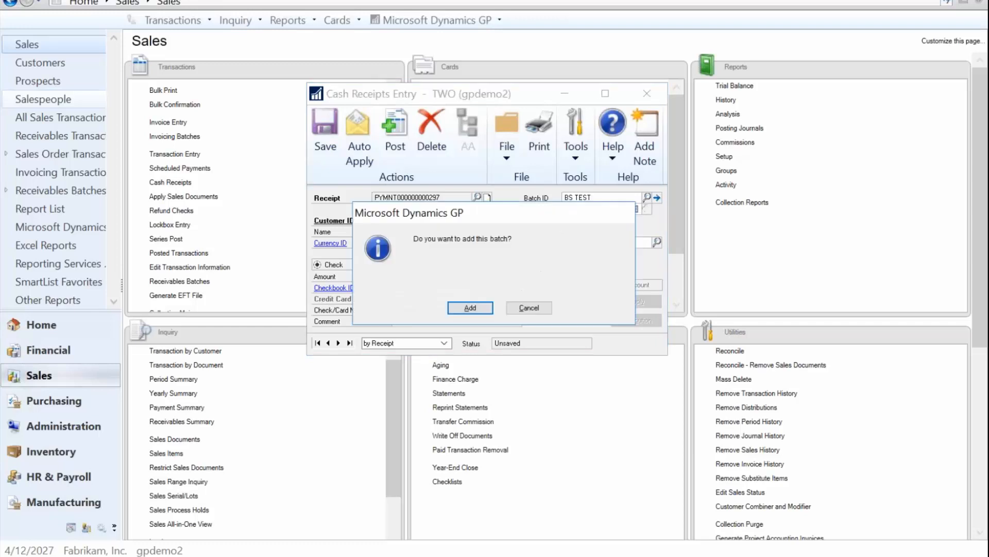
{"action": "left_click", "coordinate": [469, 308]}
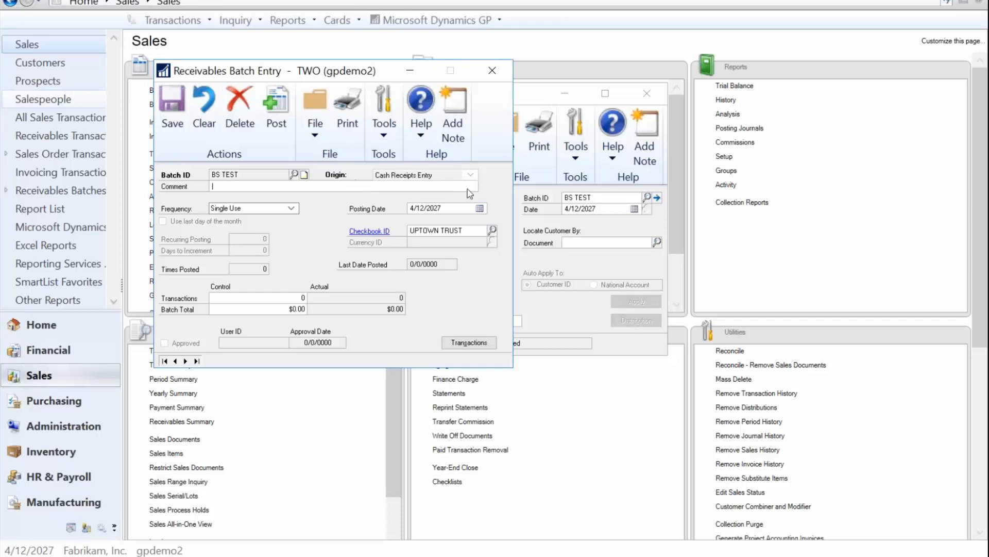
Step: Save the new receivables batch with its default posting date and checkbook
{"action": "left_click", "coordinate": [439, 209]}
{"action": "left_click", "coordinate": [462, 232]}
{"action": "left_click", "coordinate": [416, 230]}
{"action": "left_click", "coordinate": [170, 106]}
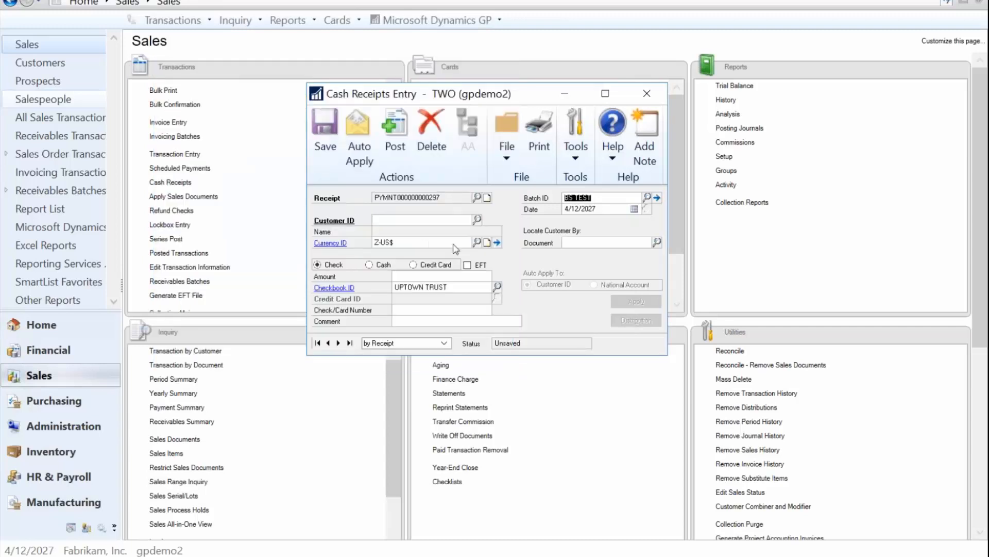
Step: Set the receipt date to 4/9/2027
{"action": "key", "text": "Tab"}
{"action": "left_click", "coordinate": [594, 211]}
{"action": "left_click_drag", "start_coordinate": [565, 208], "coordinate": [620, 207]}
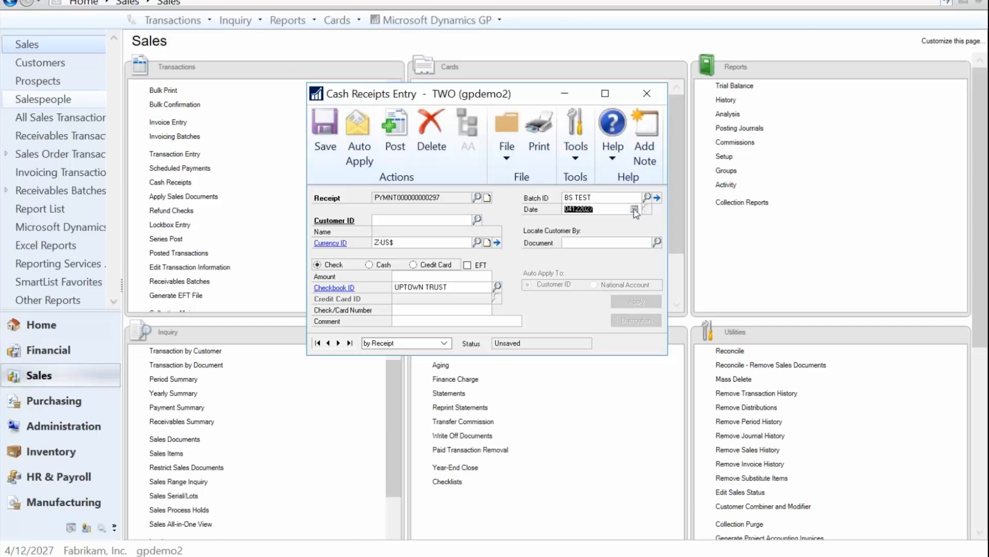
{"action": "left_click", "coordinate": [604, 210]}
{"action": "left_click", "coordinate": [406, 224]}
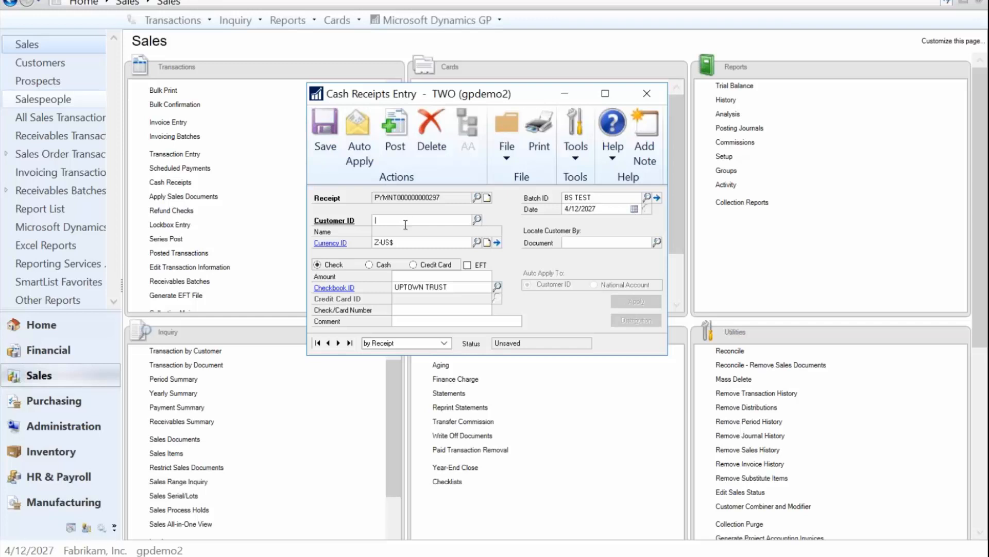
{"action": "left_click", "coordinate": [568, 211]}
{"action": "type", "text": "0409"}
{"action": "key", "text": "Tab"}
{"action": "left_click", "coordinate": [593, 200]}
{"action": "left_click", "coordinate": [589, 210]}
{"action": "type", "text": "0409"}
{"action": "key", "text": "Tab"}
{"action": "left_click", "coordinate": [567, 209]}
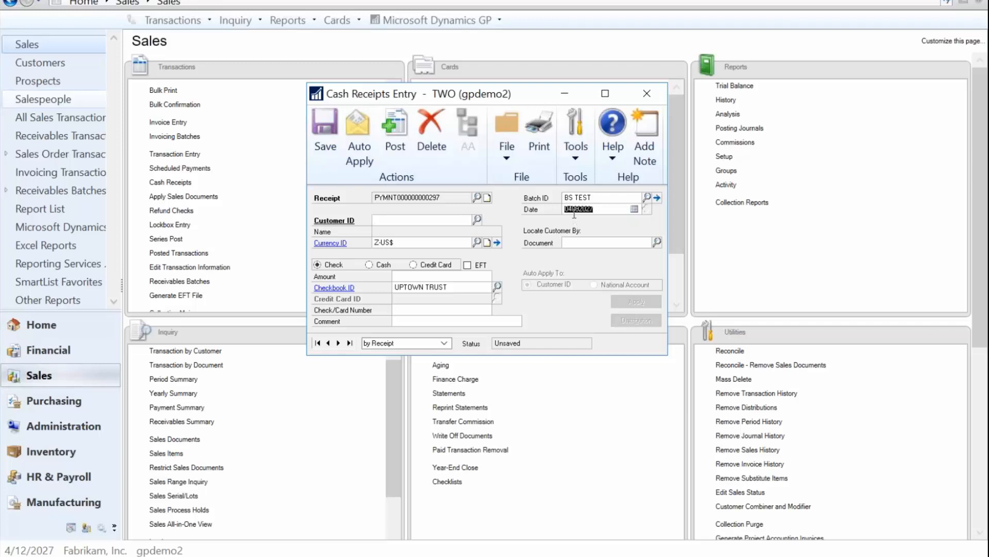
{"action": "left_click", "coordinate": [438, 220]}
{"action": "type", "text": "AMER"}
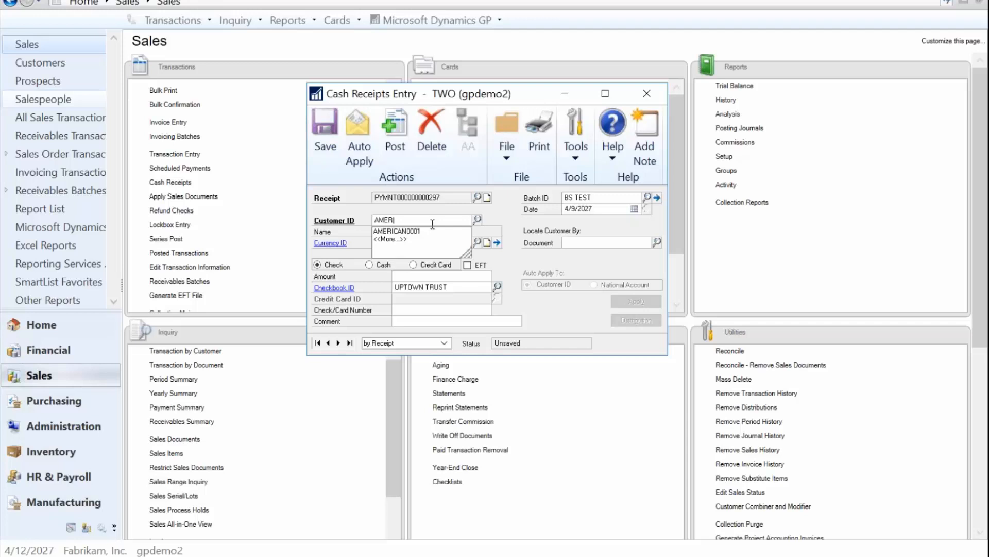
{"action": "key", "text": "BackSpace"}
{"action": "key", "text": "BackSpace"}
{"action": "key", "text": "BackSpace"}
{"action": "key", "text": "BackSpace"}
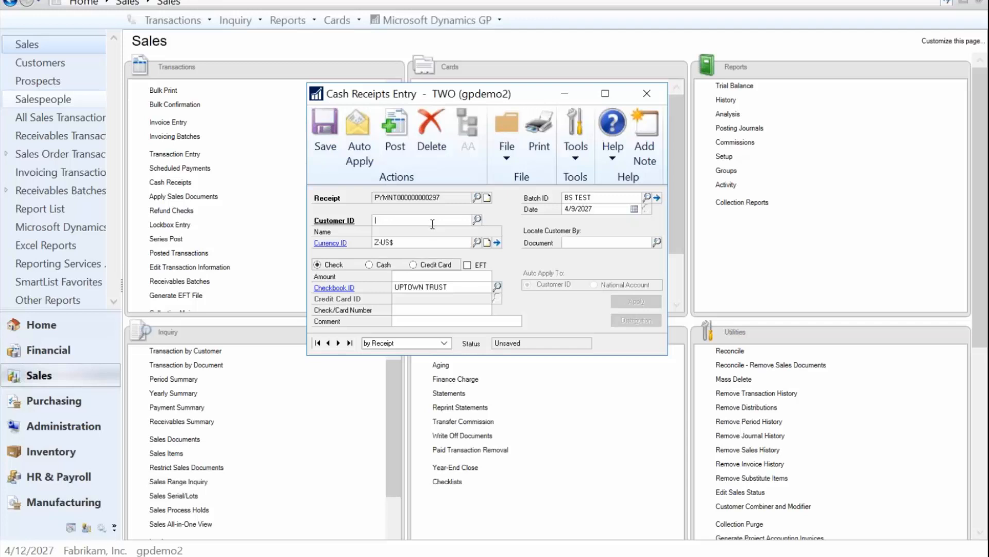
Step: Look up customers sorted by customer name and select Aaron Fitz Electrical
{"action": "left_click", "coordinate": [478, 221]}
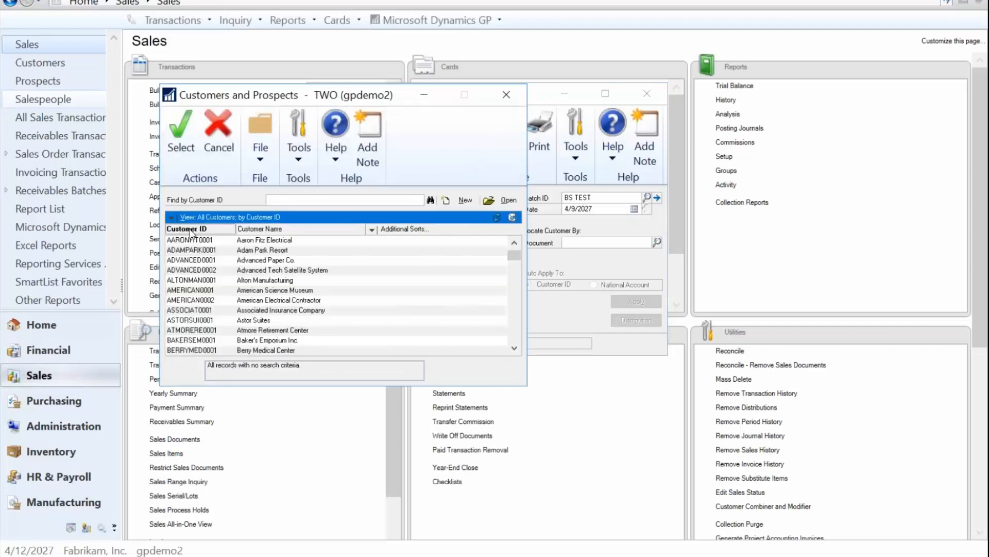
{"action": "left_click", "coordinate": [263, 229]}
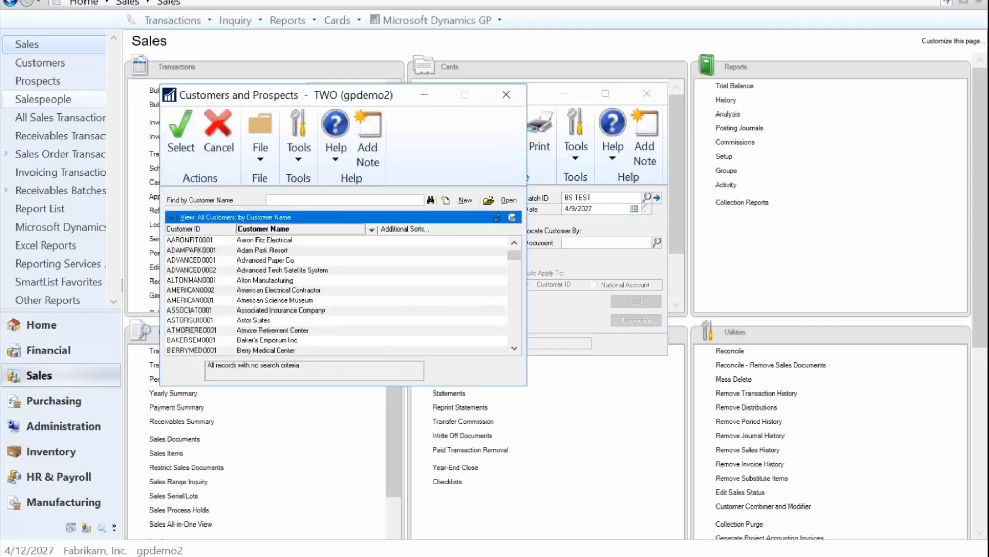
{"action": "left_click", "coordinate": [374, 230]}
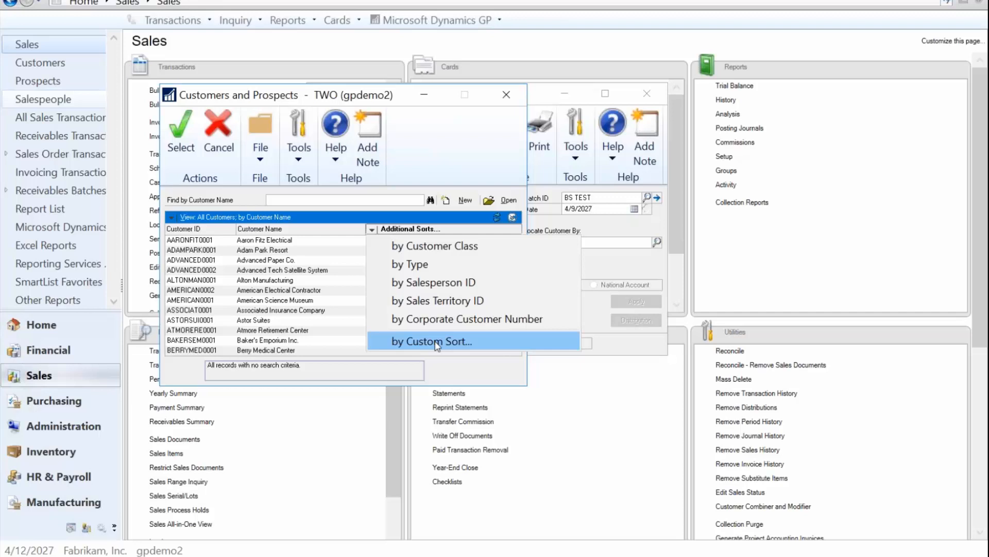
{"action": "left_click", "coordinate": [283, 200]}
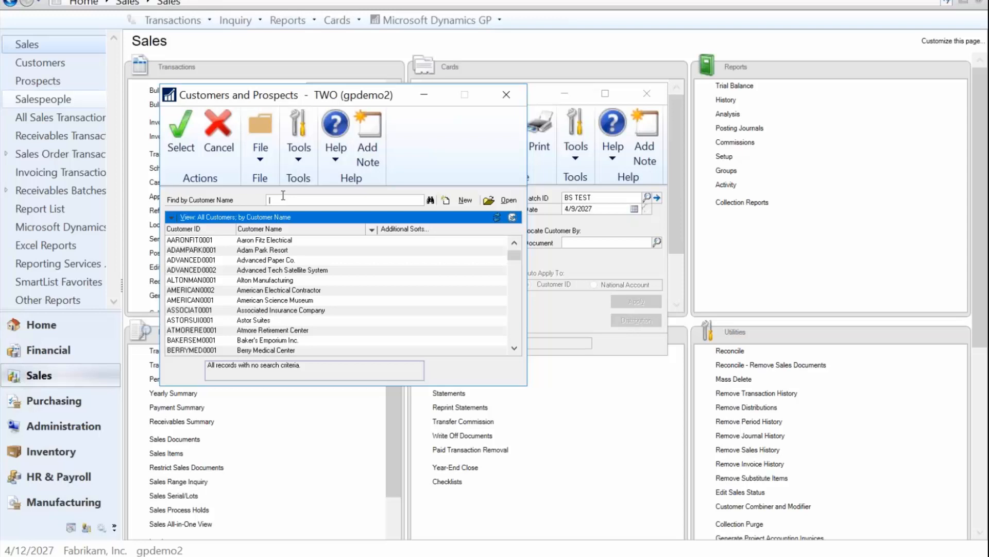
{"action": "left_click", "coordinate": [194, 241]}
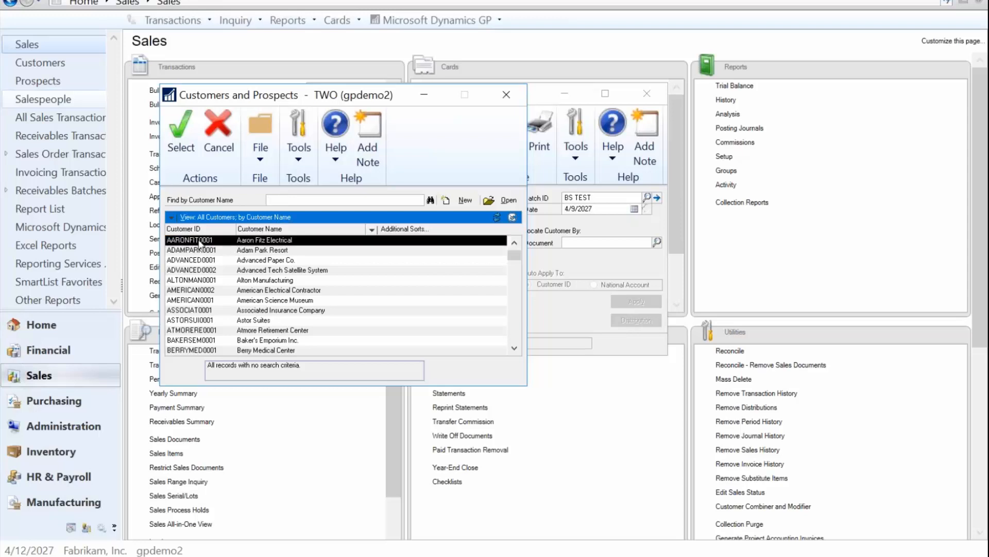
{"action": "left_click", "coordinate": [178, 135]}
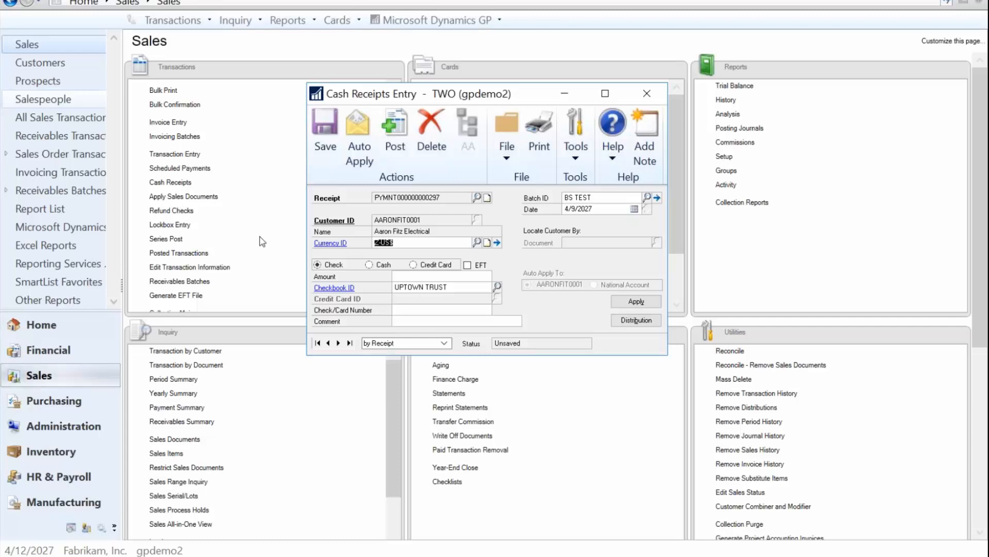
Step: Browse the available currencies in the currency lookup without changing it
{"action": "left_click", "coordinate": [402, 243]}
{"action": "left_click", "coordinate": [477, 242]}
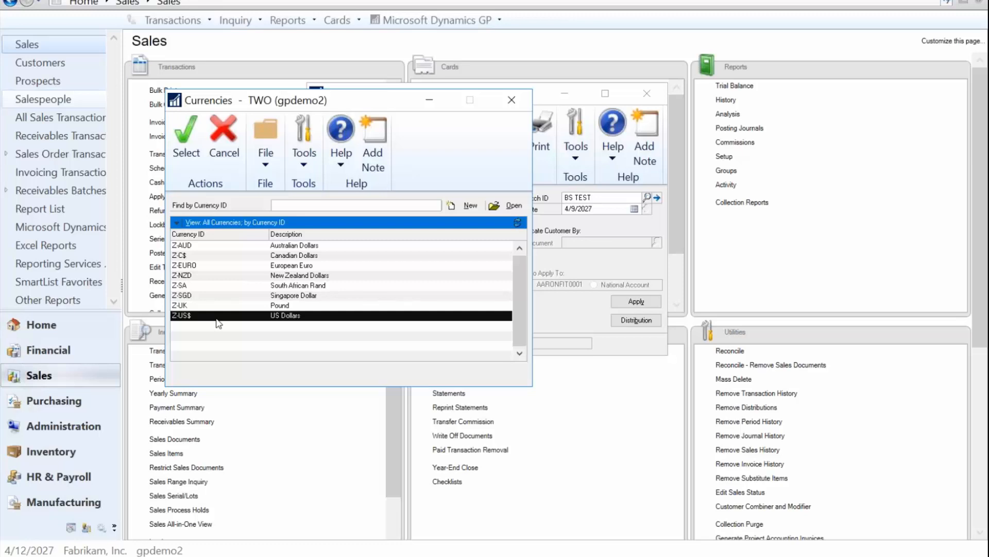
{"action": "left_click", "coordinate": [510, 101]}
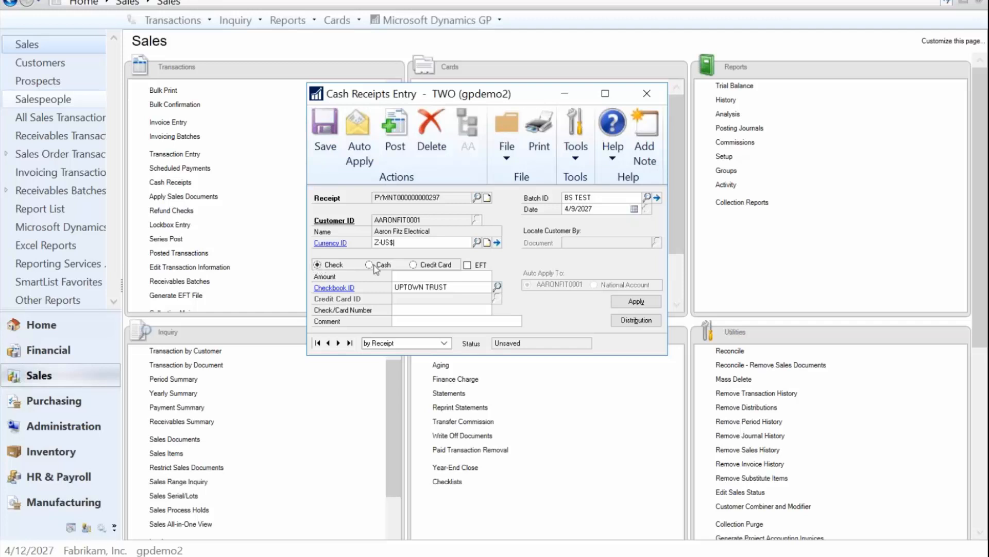
Step: Examine the fields filled in when the EFT option is toggled on and off
{"action": "left_click", "coordinate": [468, 267]}
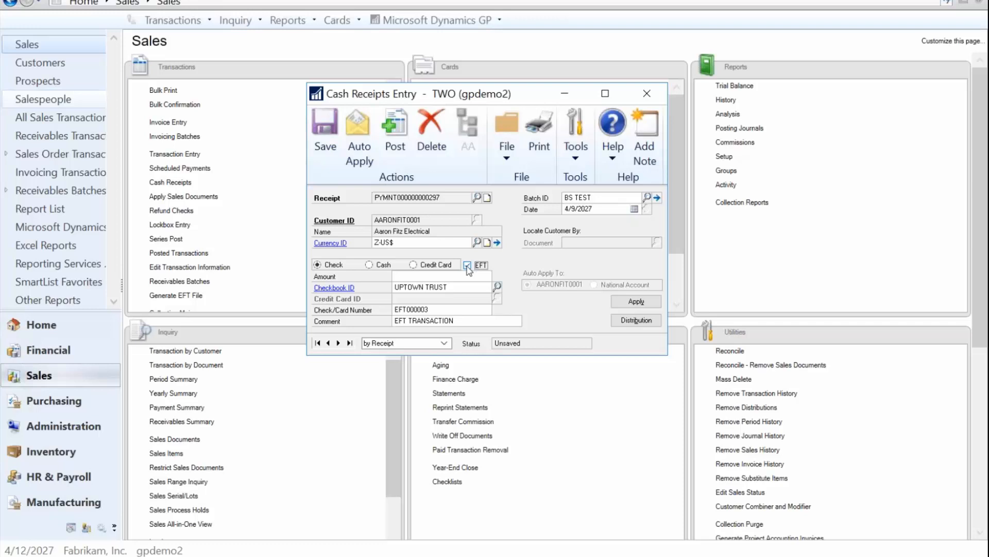
{"action": "left_click", "coordinate": [468, 266]}
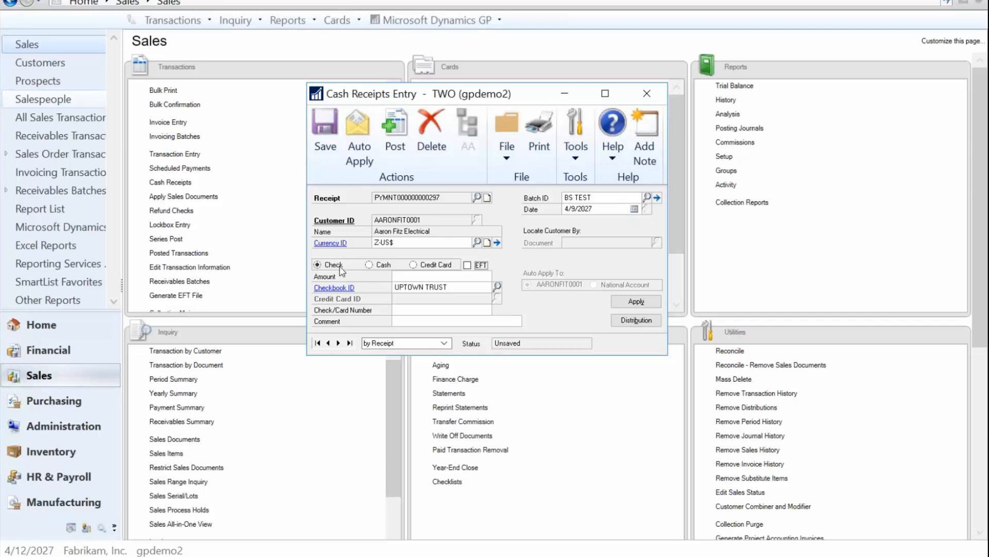
{"action": "left_click", "coordinate": [468, 266]}
{"action": "left_click", "coordinate": [409, 276]}
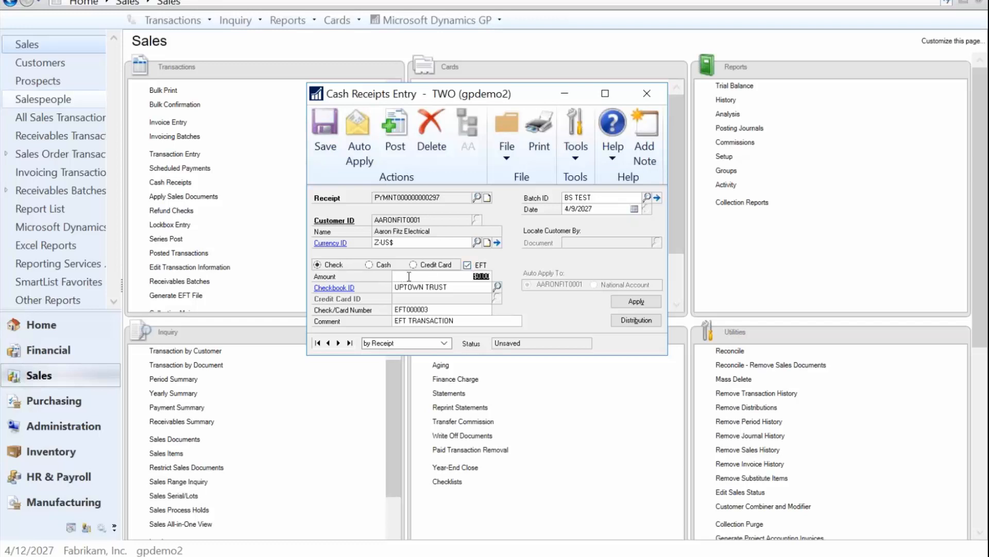
{"action": "left_click", "coordinate": [408, 285]}
{"action": "left_click", "coordinate": [413, 309]}
{"action": "left_click", "coordinate": [408, 320]}
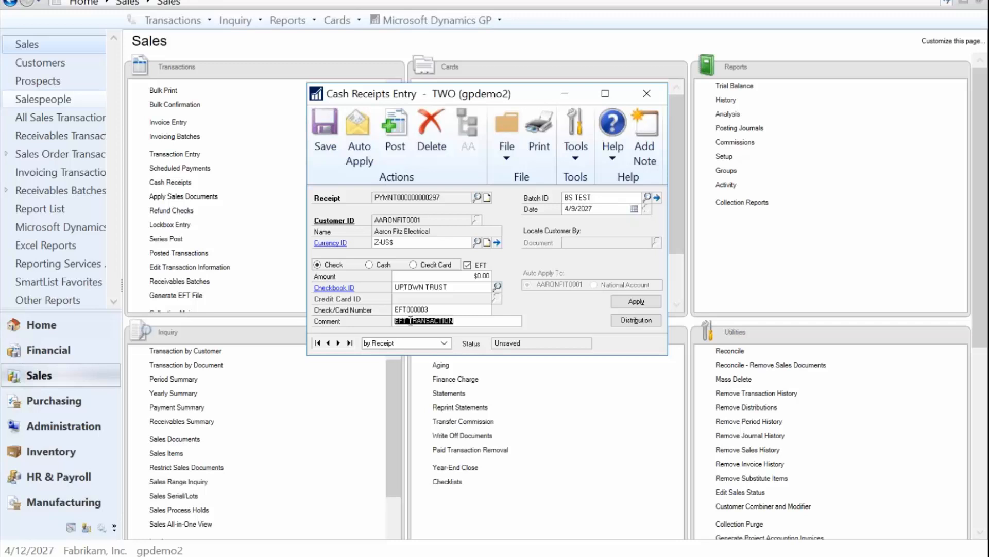
{"action": "left_click", "coordinate": [467, 265]}
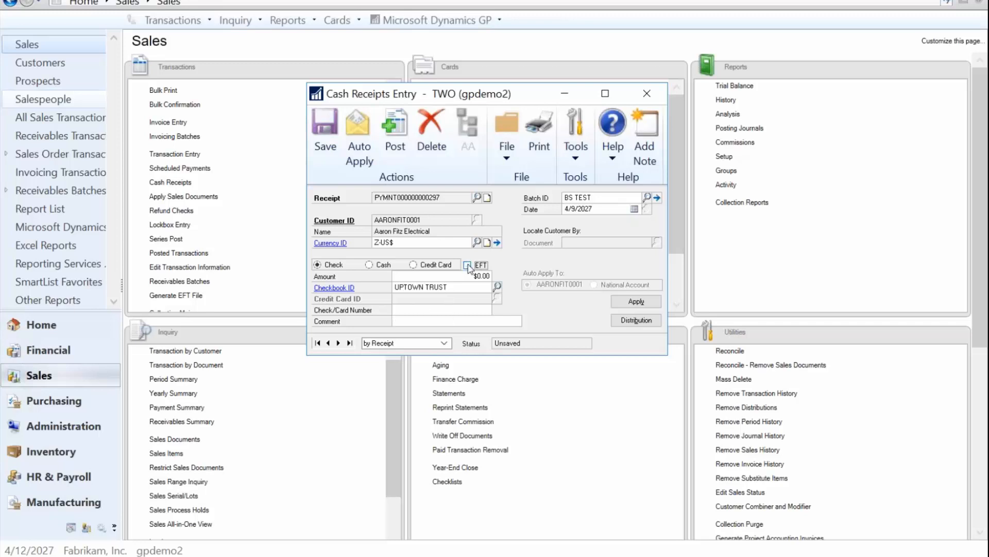
Step: Switch the payment type to Cash and inspect its available fields
{"action": "left_click", "coordinate": [381, 265]}
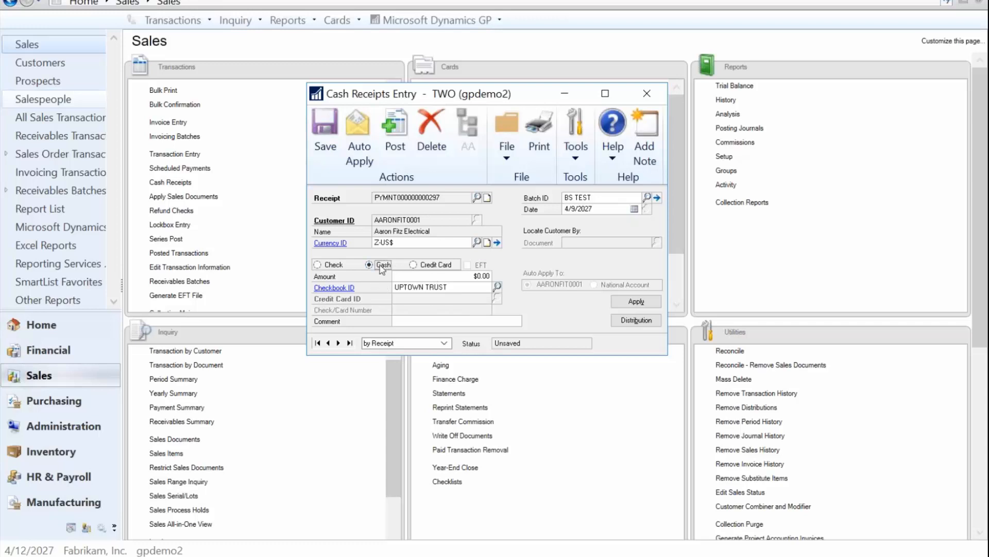
{"action": "left_click", "coordinate": [405, 284]}
{"action": "left_click", "coordinate": [418, 321]}
Step: Switch the payment type to Credit Card and browse the credit card lookup
{"action": "left_click", "coordinate": [414, 265]}
{"action": "left_click", "coordinate": [414, 276]}
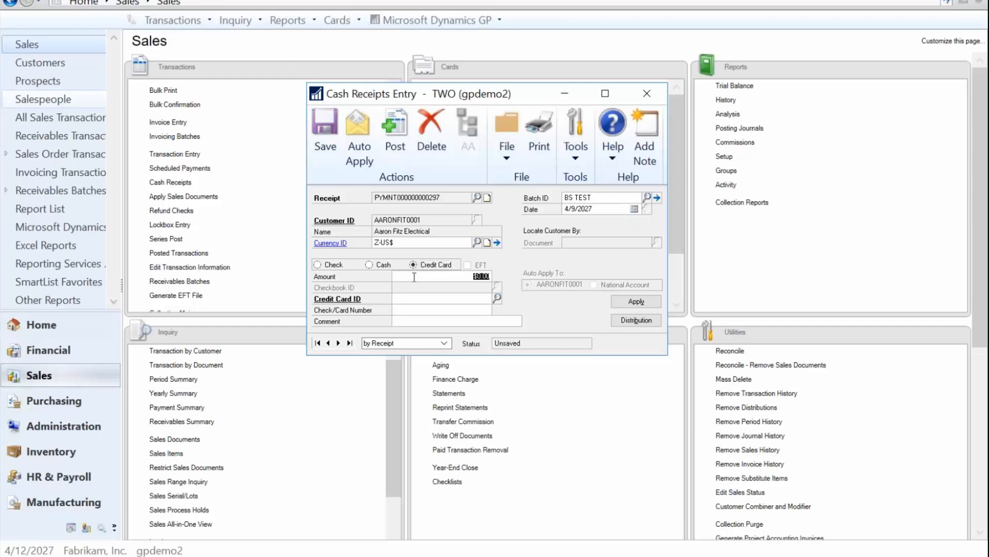
{"action": "key", "text": "Tab"}
{"action": "left_click", "coordinate": [497, 298]}
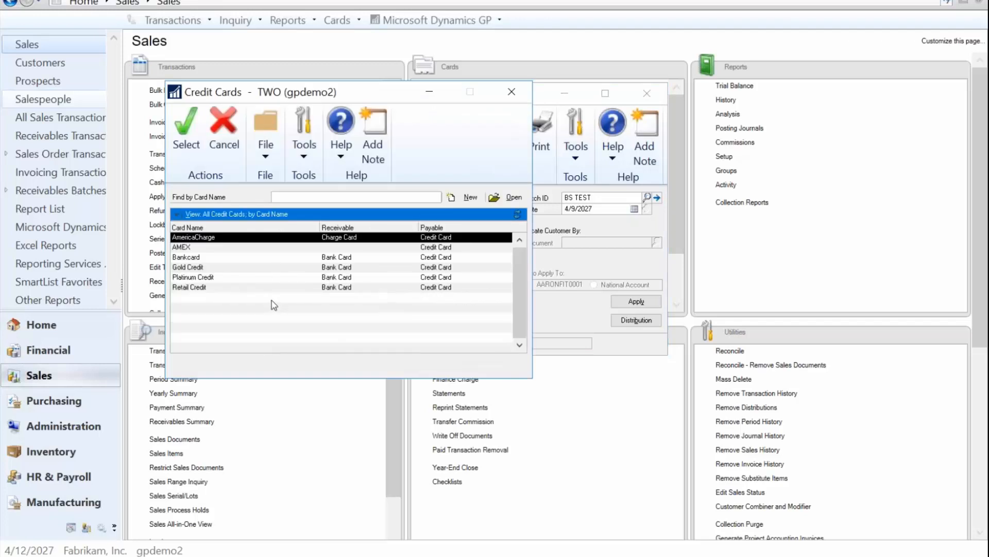
{"action": "left_click", "coordinate": [510, 95]}
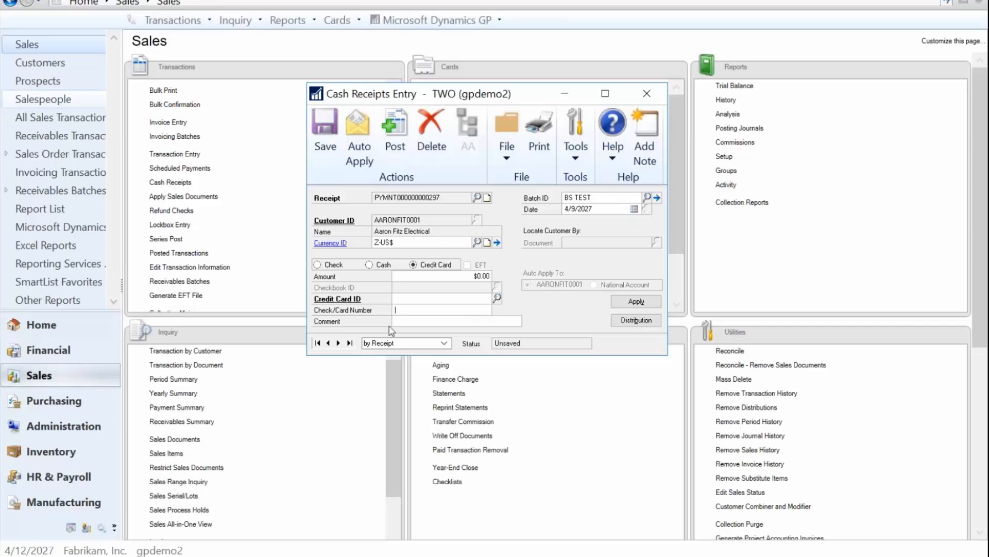
{"action": "left_click", "coordinate": [425, 322]}
Step: Record a check payment of $470.00 with check number 12345
{"action": "left_click", "coordinate": [331, 266]}
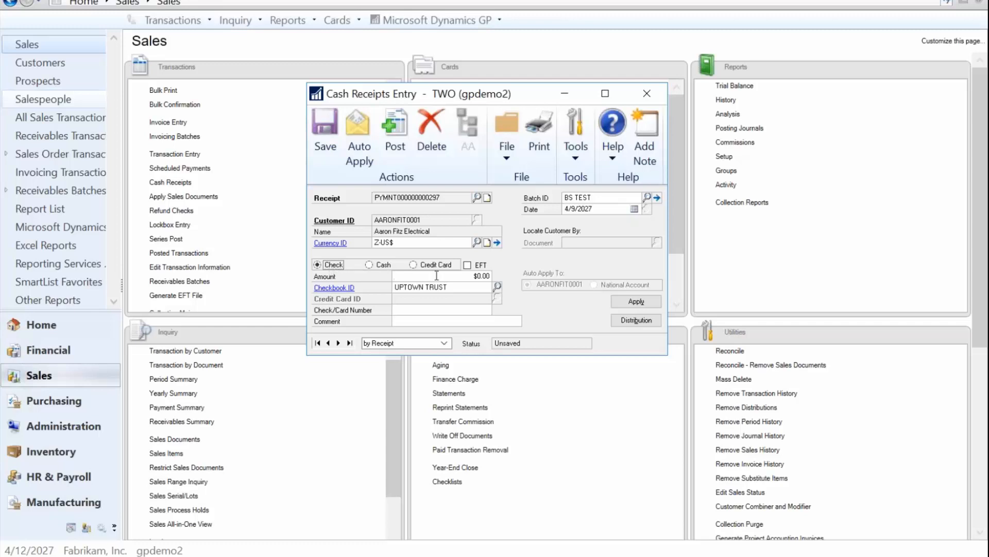
{"action": "left_click", "coordinate": [454, 276]}
{"action": "type", "text": "470."}
{"action": "key", "text": "Tab"}
{"action": "left_click", "coordinate": [471, 312]}
{"action": "type", "text": "12345"}
{"action": "key", "text": "Tab"}
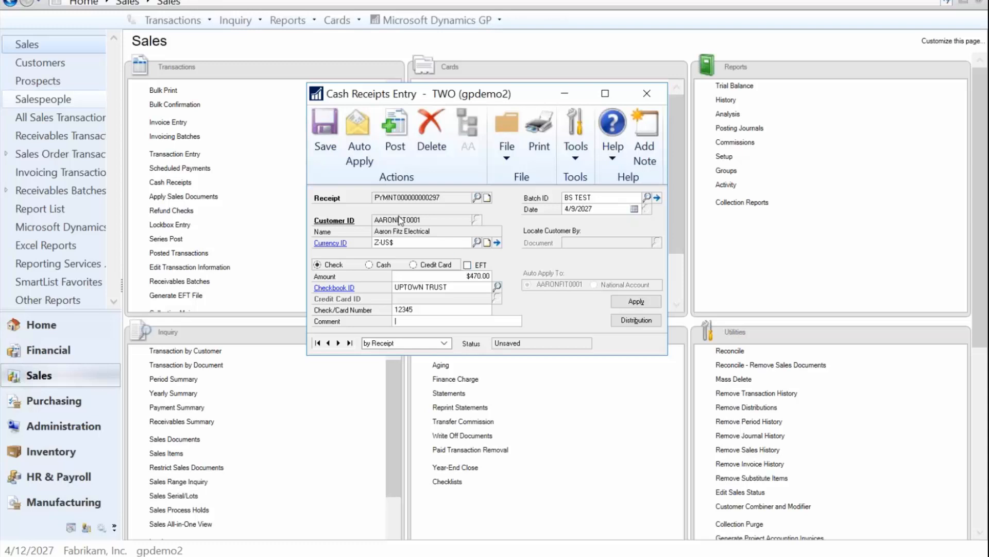
Step: Auto-apply the receipt and open the apply documents window
{"action": "left_click", "coordinate": [365, 135]}
{"action": "left_click", "coordinate": [639, 302]}
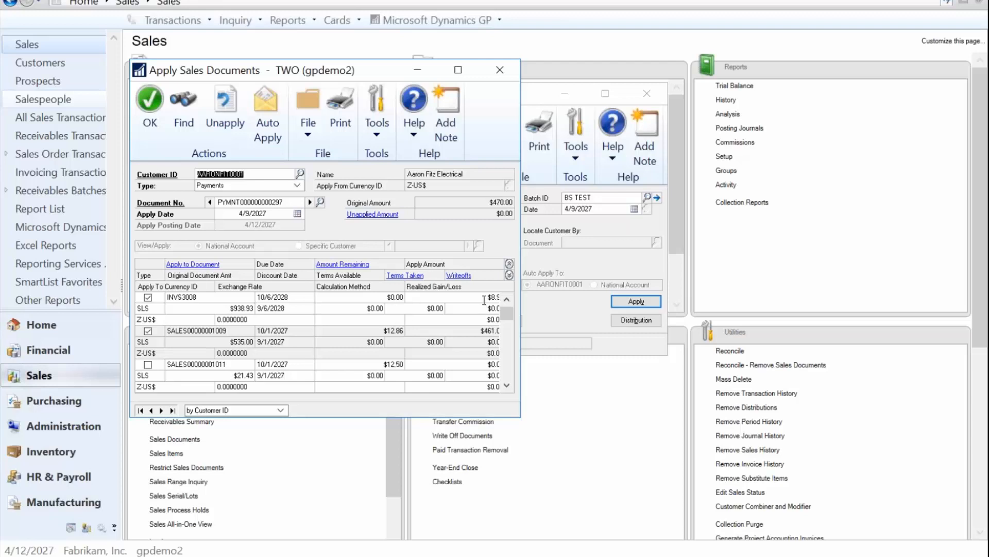
Step: Unapply the receipt from the applied invoices
{"action": "left_click", "coordinate": [484, 298]}
{"action": "left_click", "coordinate": [485, 330]}
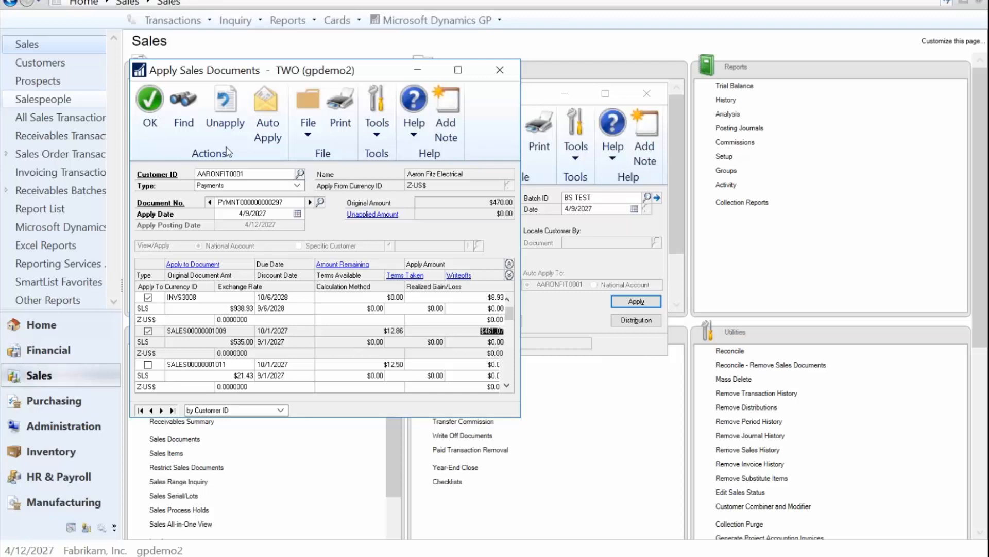
{"action": "left_click", "coordinate": [229, 115]}
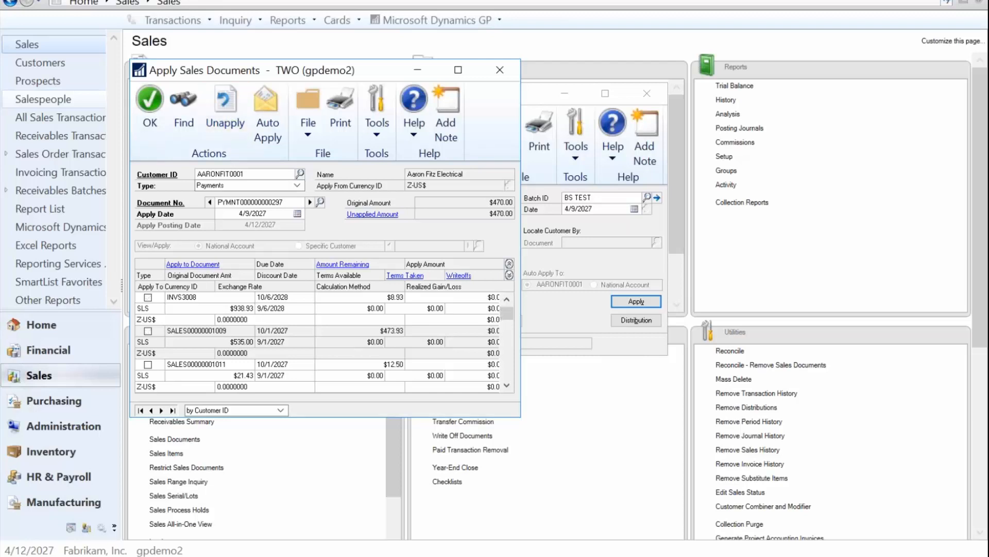
Step: Try applying the receipt to several invoices by hand, then unapply all of them
{"action": "left_click", "coordinate": [148, 298]}
{"action": "left_click", "coordinate": [148, 365]}
{"action": "scroll", "coordinate": [154, 380], "scroll_direction": "down", "scroll_amount": 3}
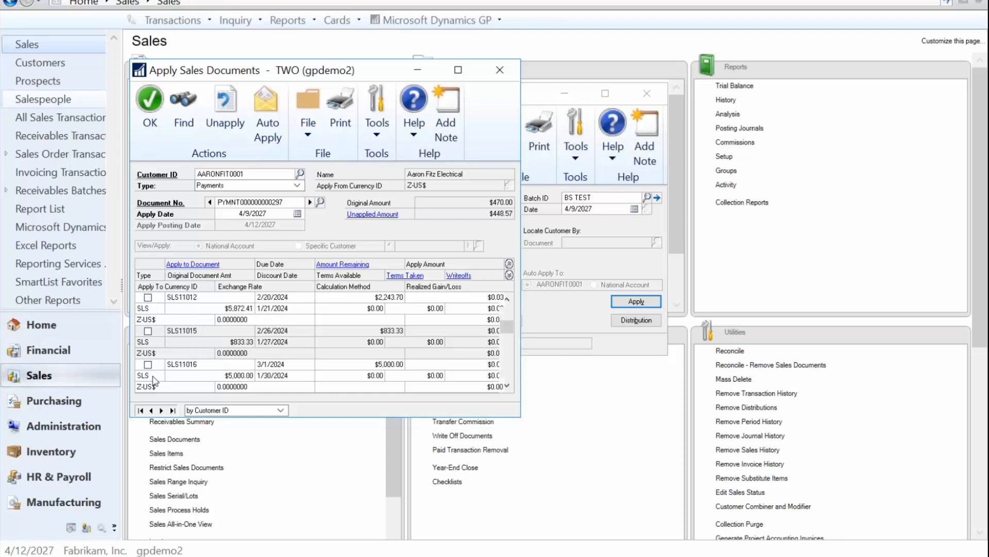
{"action": "left_click", "coordinate": [148, 331]}
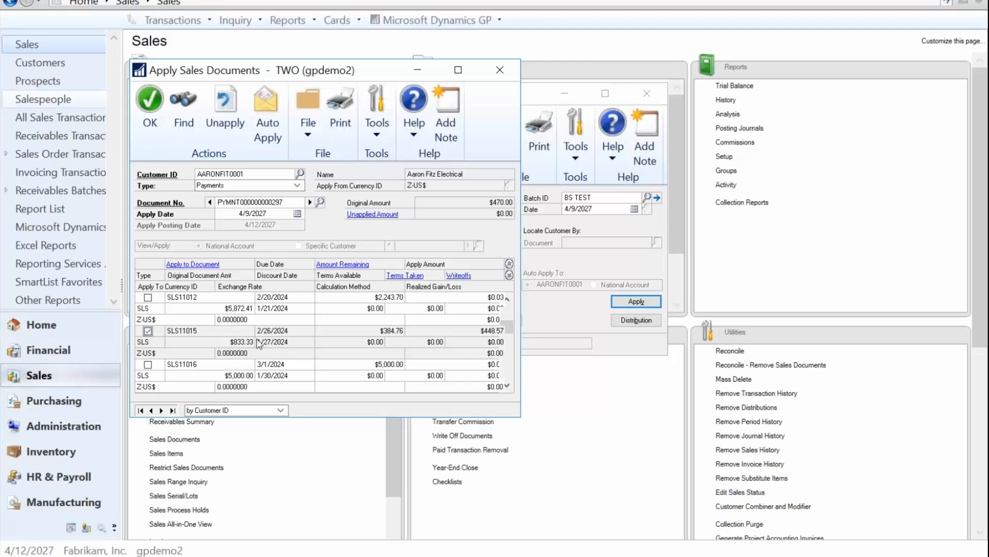
{"action": "left_click", "coordinate": [148, 330]}
{"action": "scroll", "coordinate": [150, 335], "scroll_direction": "up", "scroll_amount": 3}
{"action": "left_click", "coordinate": [227, 108]}
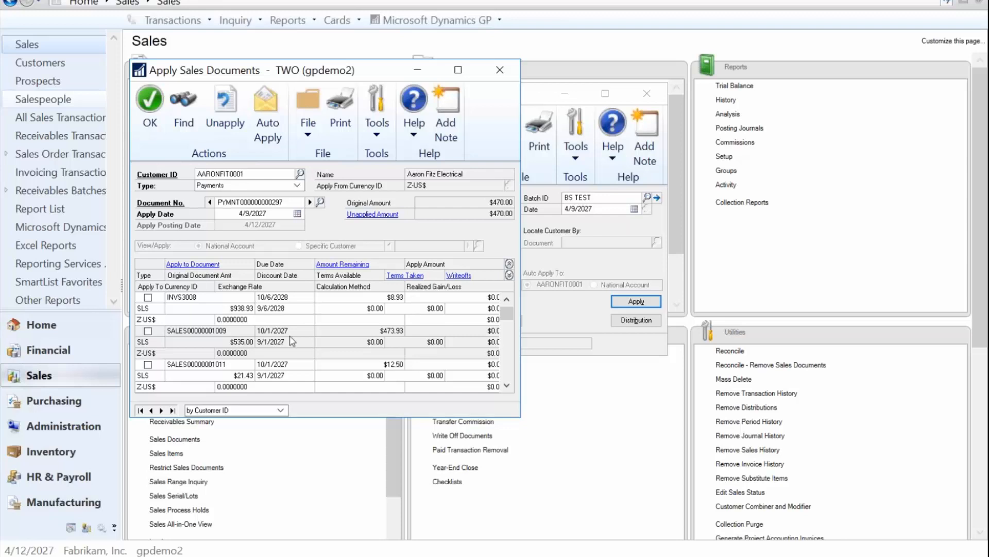
{"action": "left_click", "coordinate": [149, 332]}
{"action": "left_click", "coordinate": [427, 342]}
{"action": "type", "text": "3.93"}
{"action": "key", "text": "Tab"}
{"action": "left_click", "coordinate": [432, 343]}
{"action": "key", "text": "Delete"}
{"action": "left_click", "coordinate": [487, 340]}
{"action": "type", "text": "3.93"}
{"action": "left_click", "coordinate": [426, 342]}
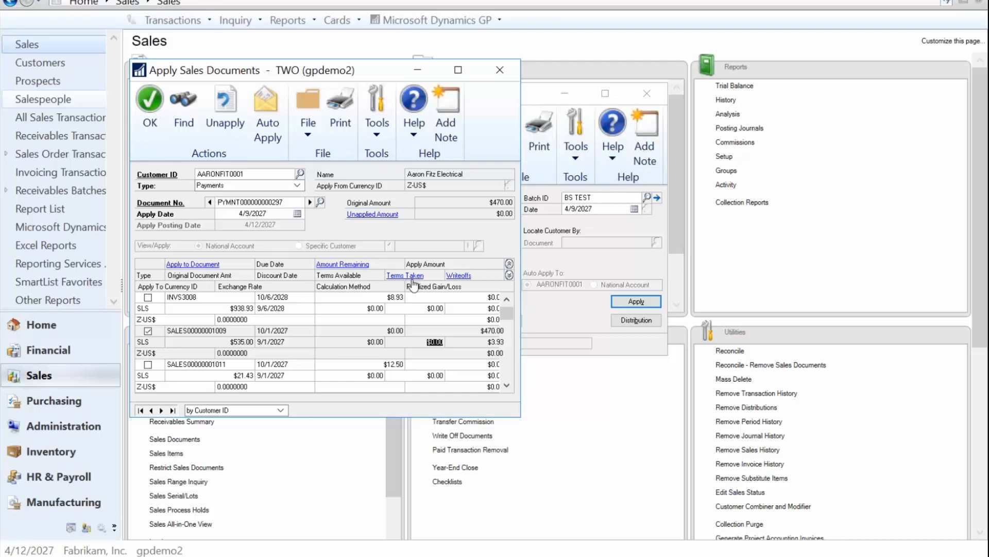
{"action": "left_click", "coordinate": [482, 343]}
{"action": "left_click", "coordinate": [149, 102]}
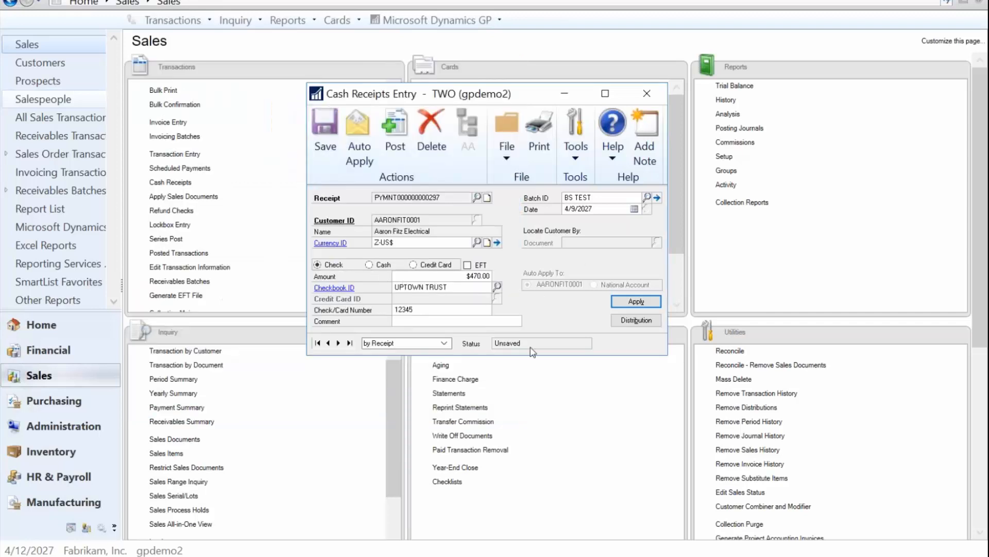
Step: Review the receipt's distribution accounts and types, including the write-off line, then close the distribution window
{"action": "left_click", "coordinate": [643, 321]}
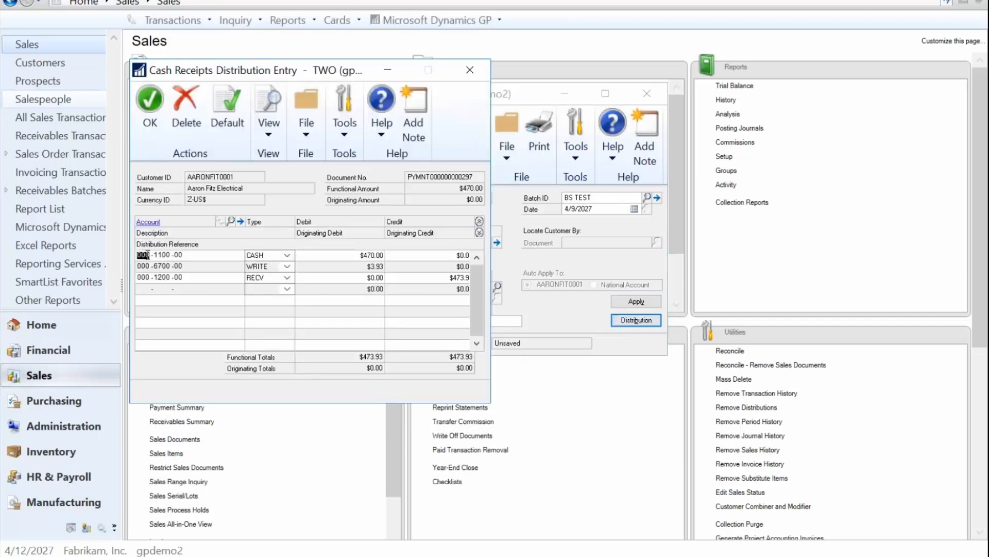
{"action": "key", "text": "Tab"}
{"action": "key", "text": "Tab"}
{"action": "left_click", "coordinate": [366, 267]}
{"action": "double_click", "coordinate": [168, 267]}
{"action": "left_click", "coordinate": [287, 267]}
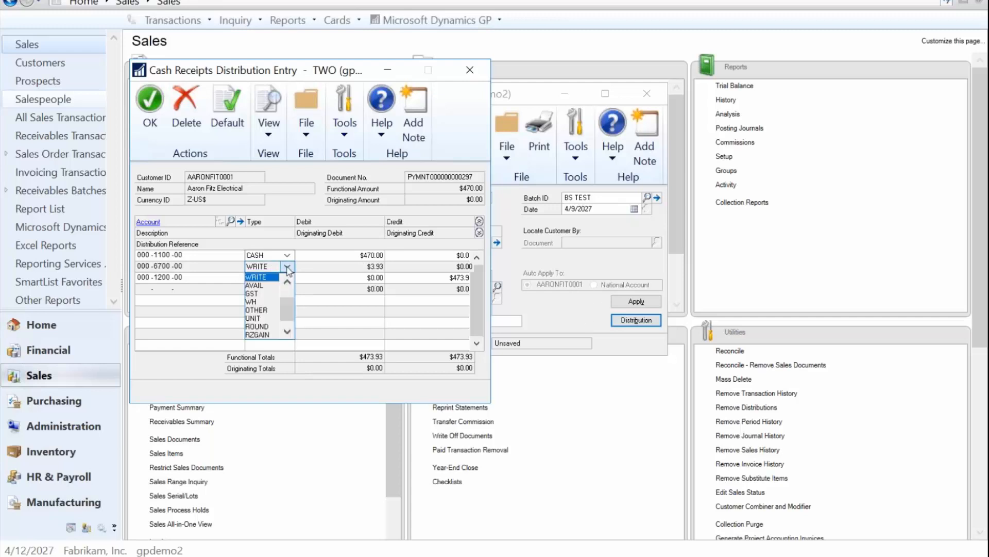
{"action": "left_click", "coordinate": [288, 268]}
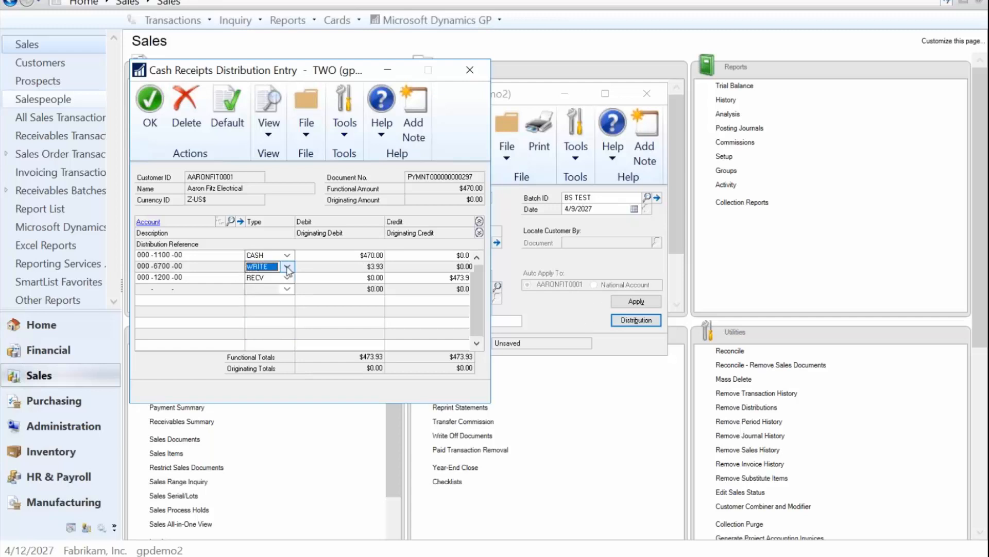
{"action": "double_click", "coordinate": [163, 266]}
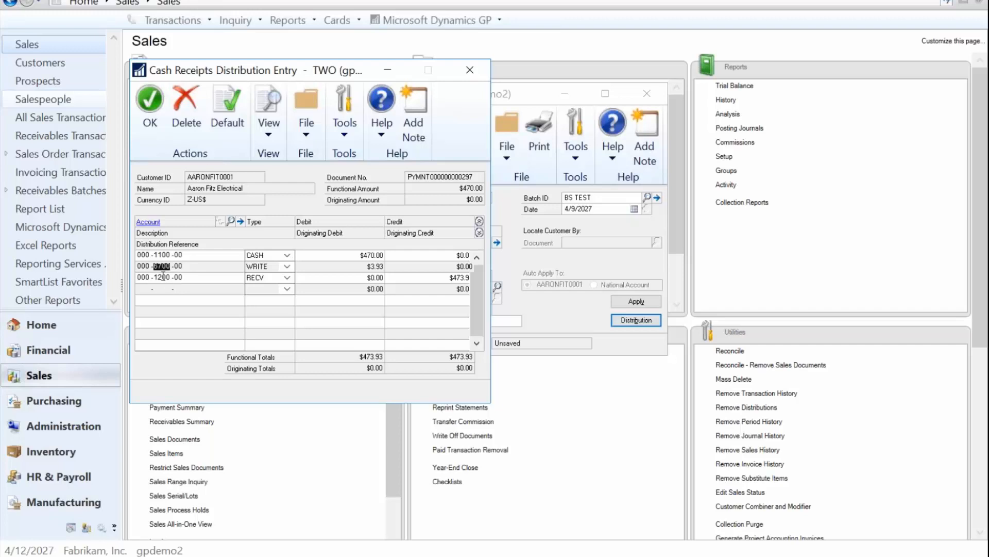
{"action": "double_click", "coordinate": [163, 277]}
{"action": "left_click", "coordinate": [146, 109]}
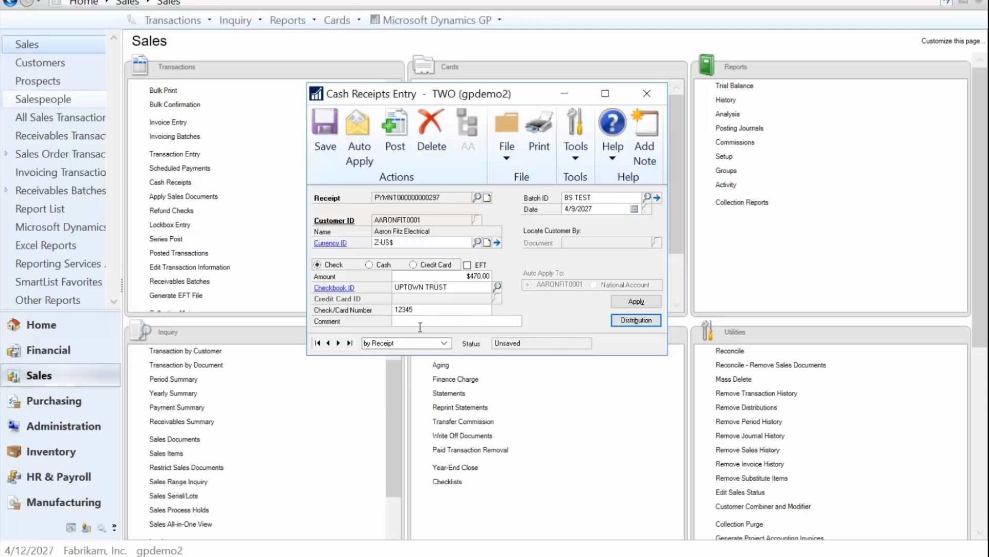
Step: Save the receipt and start a new receipt for customer NATIONAL
{"action": "left_click", "coordinate": [322, 135]}
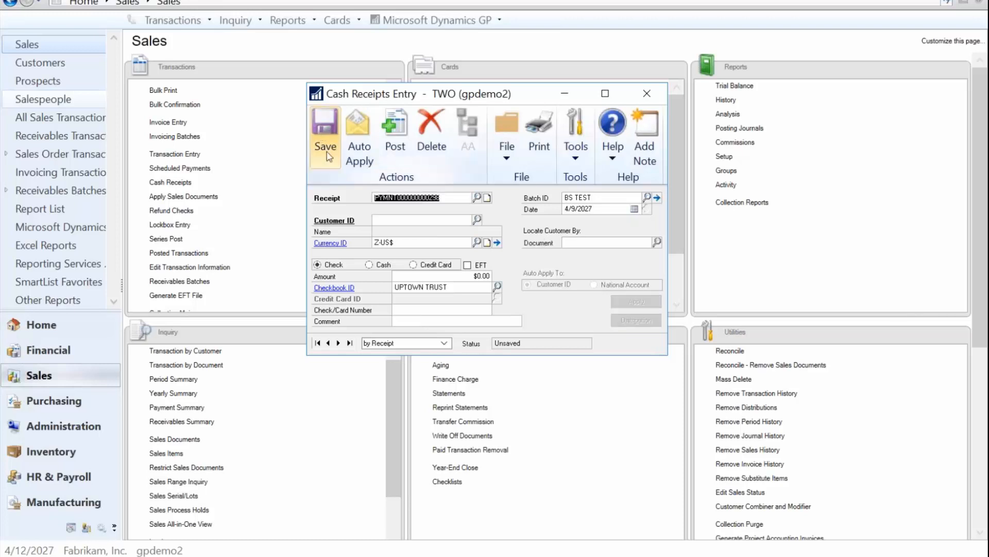
{"action": "left_click", "coordinate": [390, 219]}
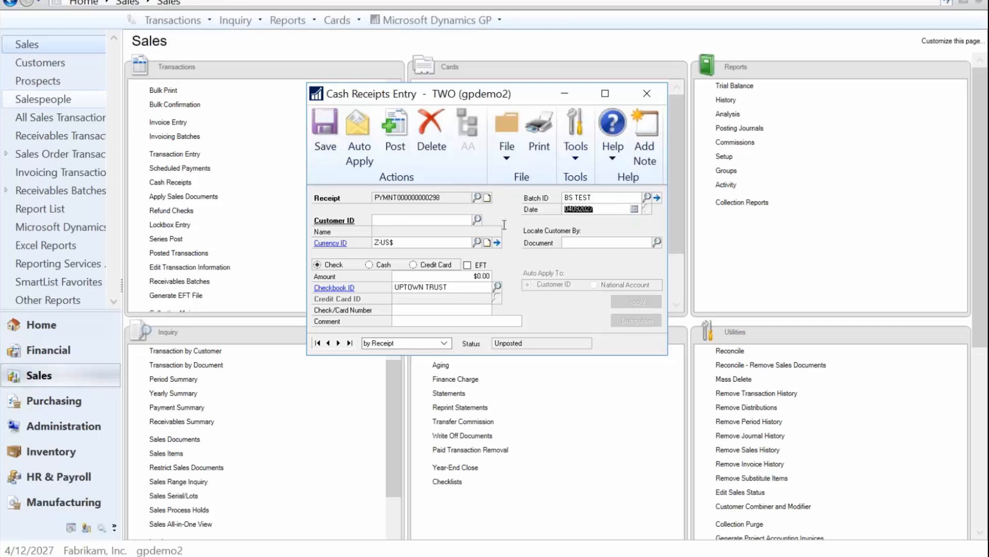
{"action": "left_click", "coordinate": [422, 221]}
{"action": "type", "text": "NAT"}
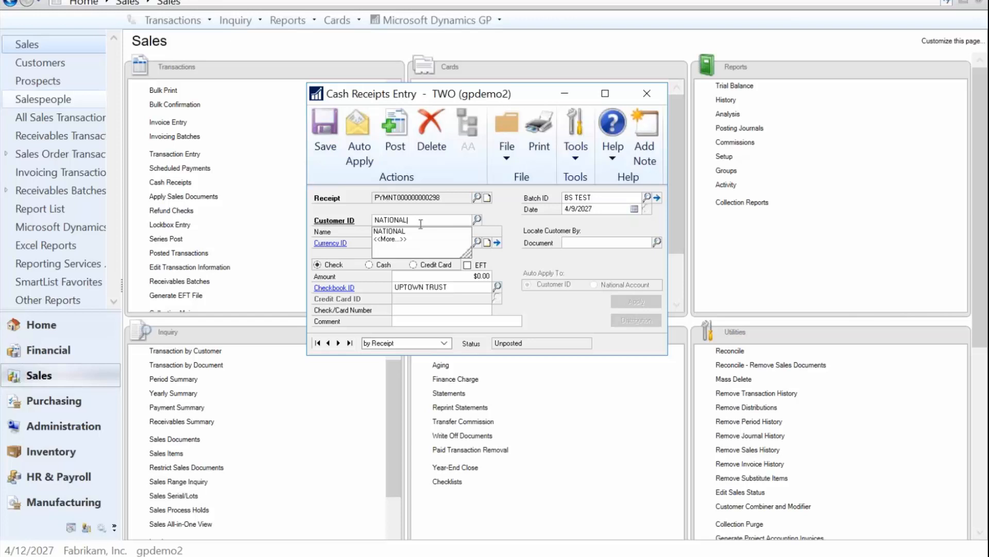
{"action": "type", "text": "IONAL"}
{"action": "key", "text": "Tab"}
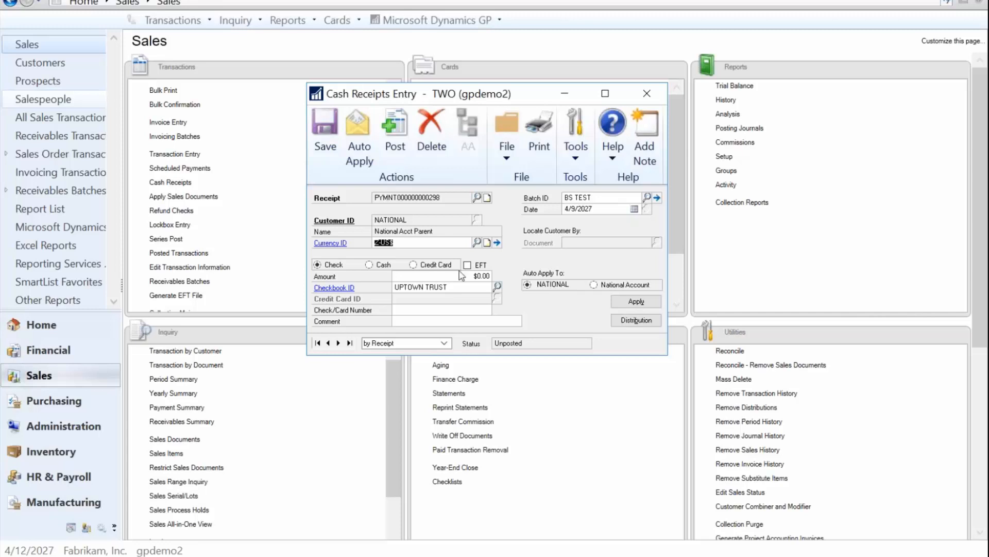
Step: Enter a check amount of $4,000.00 and set auto-apply to the NATIONAL customer only
{"action": "left_click", "coordinate": [482, 276]}
{"action": "type", "text": "4000"}
{"action": "key", "text": "Tab"}
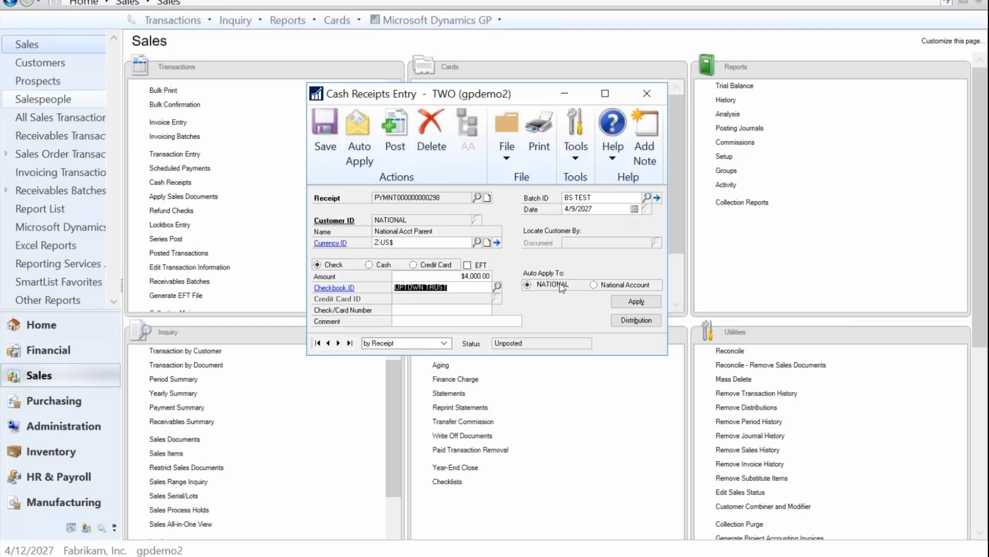
{"action": "left_click", "coordinate": [599, 287]}
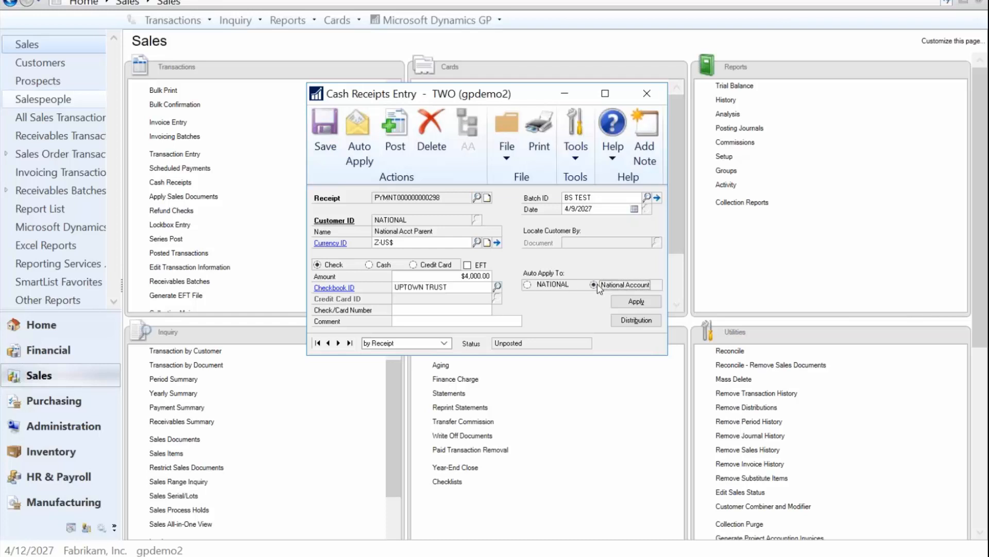
{"action": "left_click", "coordinate": [537, 286]}
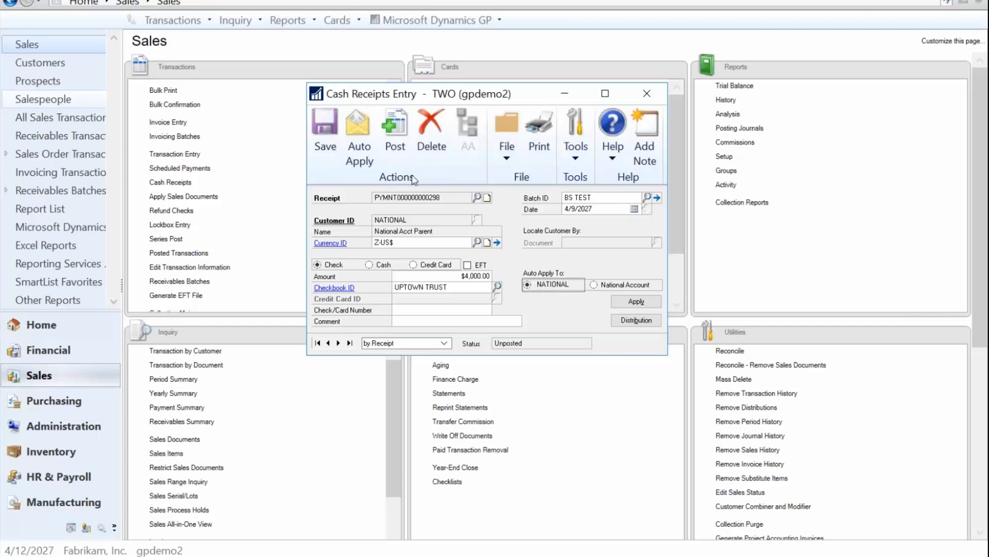
Step: Auto-apply the receipt and browse each specific customer's documents in the apply documents window
{"action": "left_click", "coordinate": [361, 135]}
{"action": "left_click", "coordinate": [637, 303]}
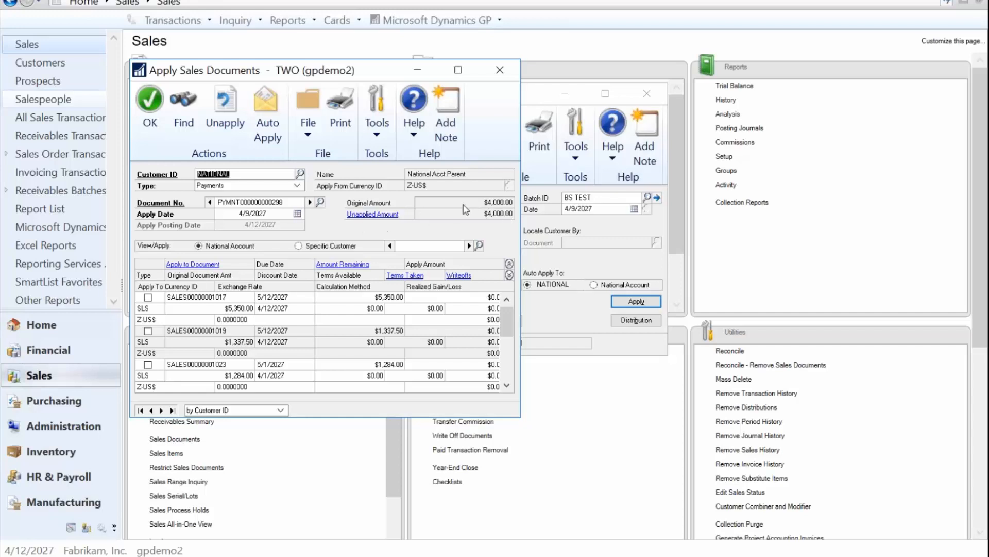
{"action": "left_click", "coordinate": [470, 246]}
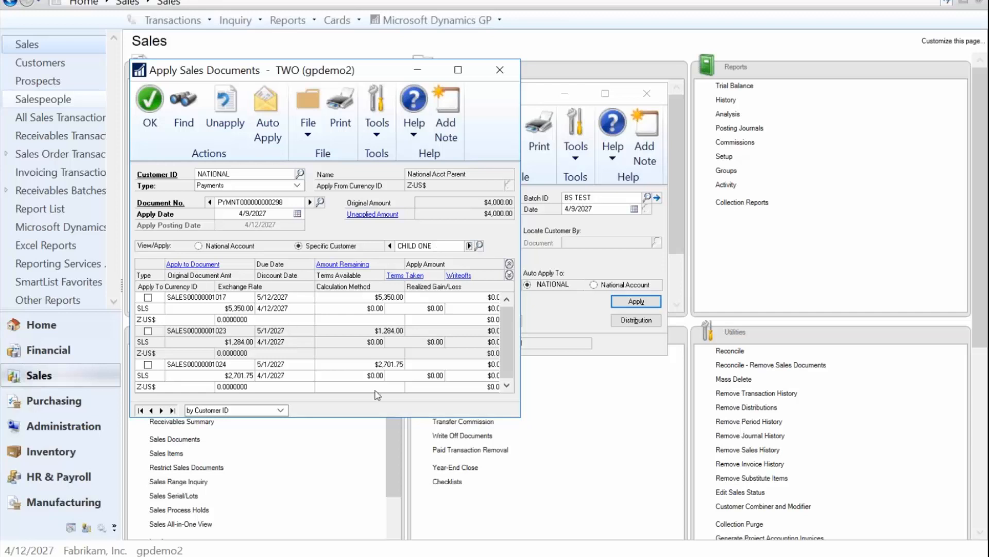
{"action": "left_click", "coordinate": [469, 246]}
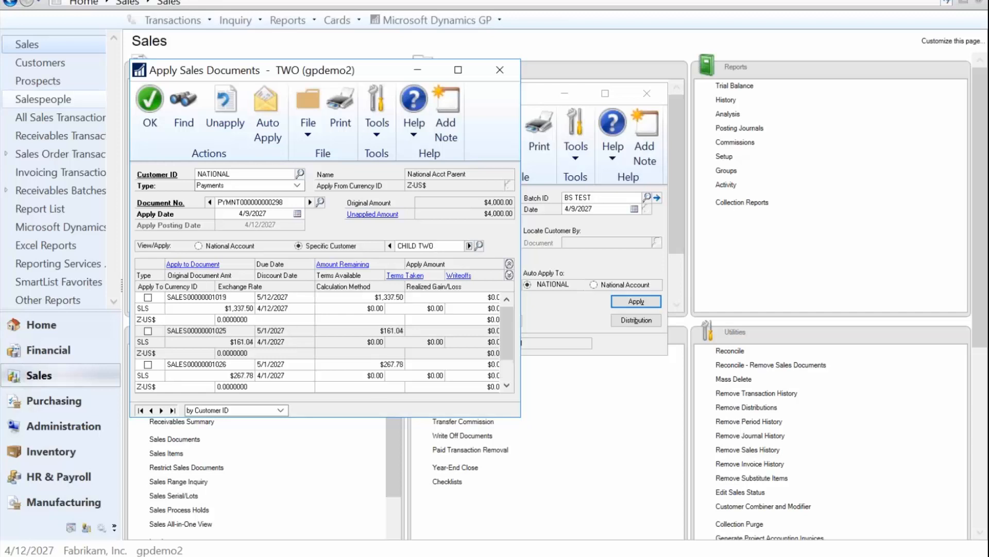
{"action": "left_click", "coordinate": [469, 246]}
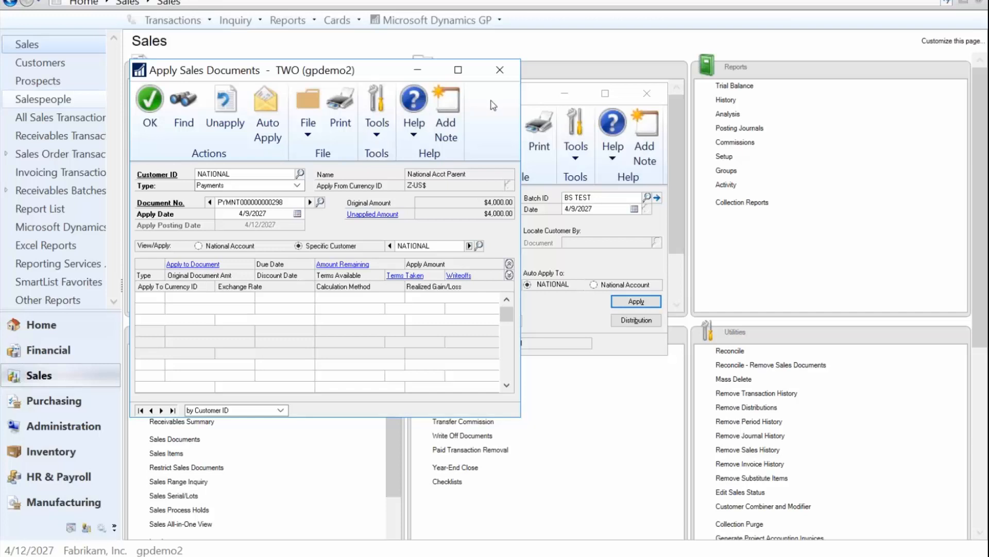
{"action": "left_click", "coordinate": [502, 67]}
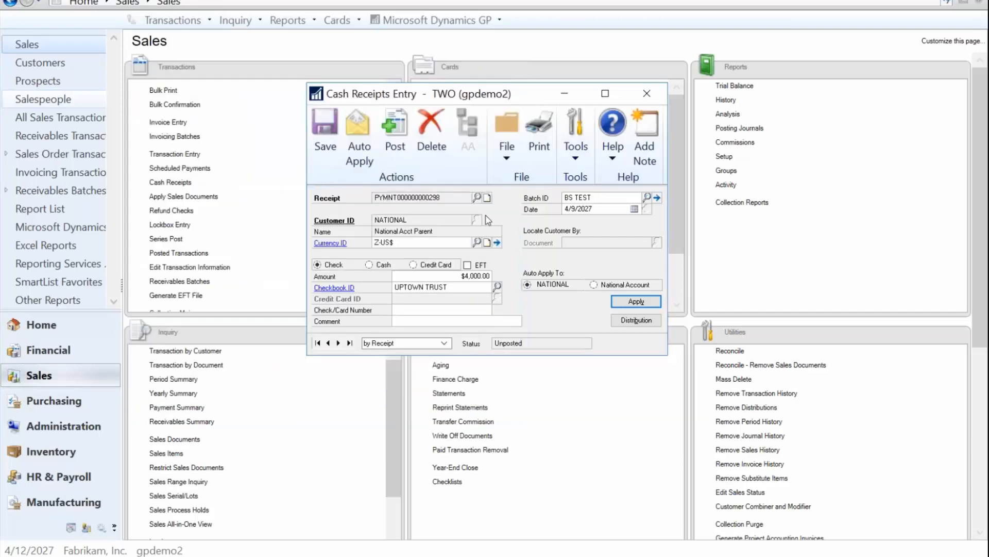
Step: Auto-apply the receipt across the National Account, then unapply it
{"action": "left_click", "coordinate": [598, 287]}
{"action": "left_click", "coordinate": [356, 134]}
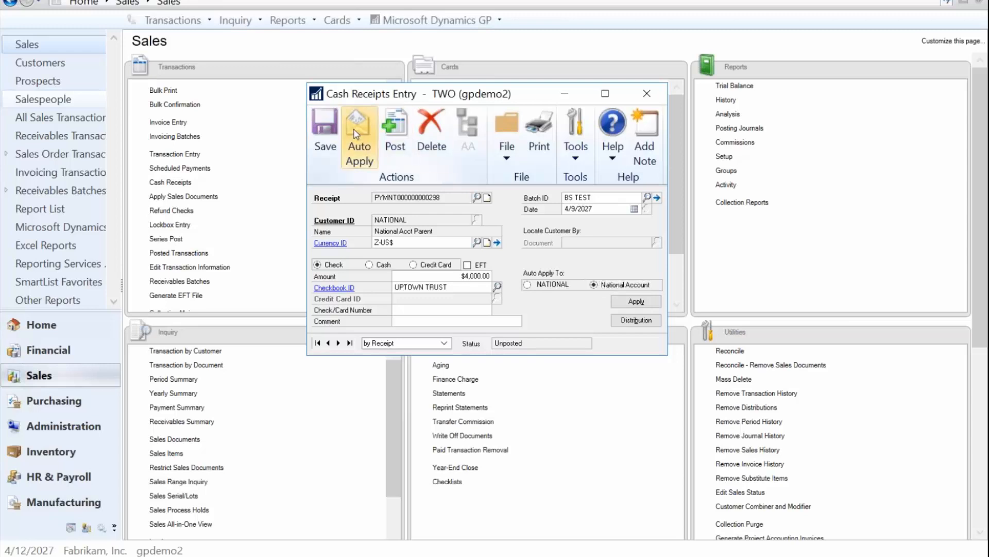
{"action": "left_click", "coordinate": [640, 304]}
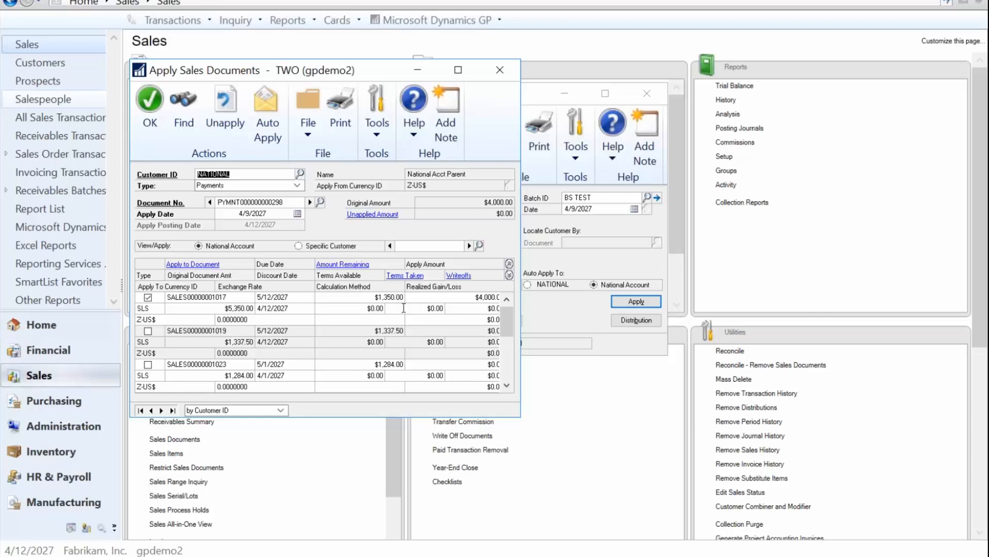
{"action": "left_click", "coordinate": [482, 297]}
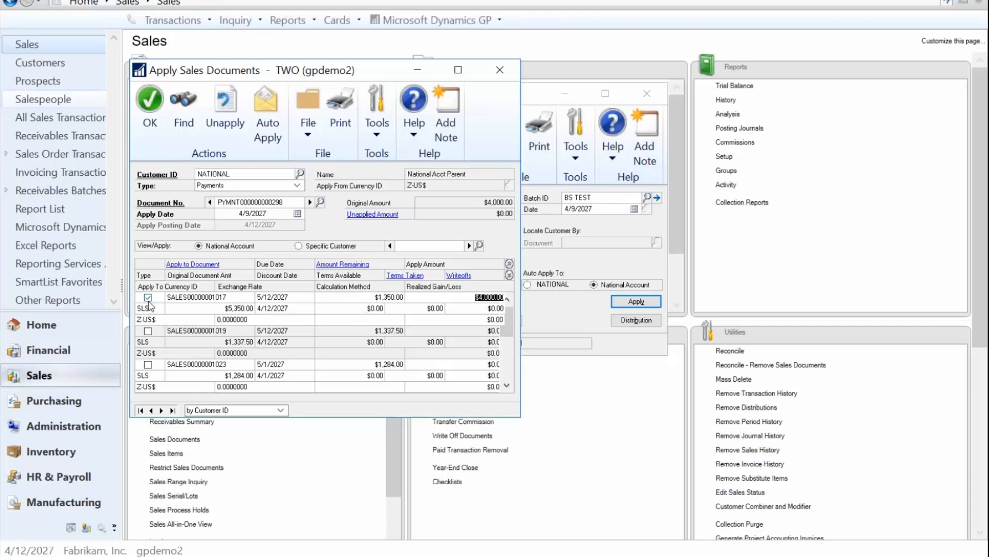
{"action": "left_click", "coordinate": [227, 119]}
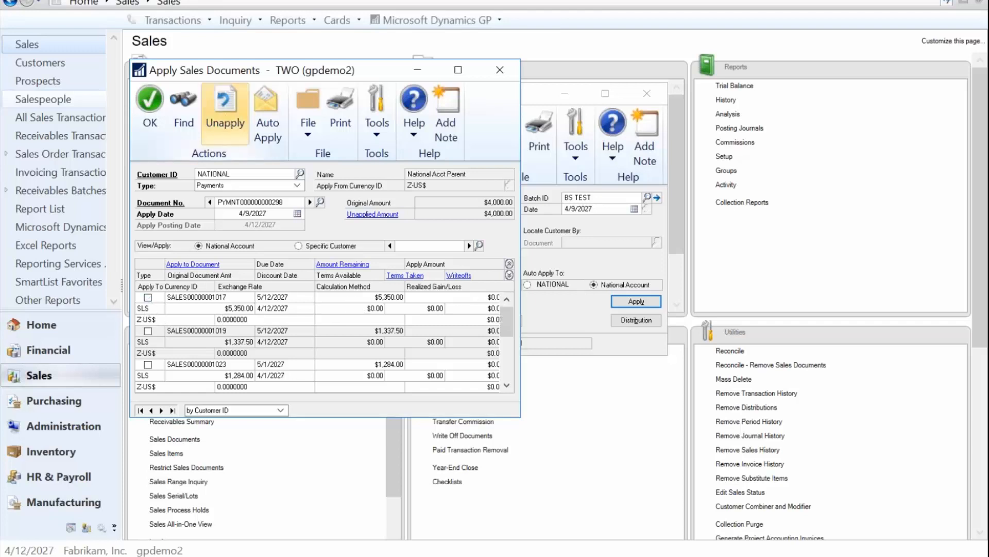
{"action": "left_click", "coordinate": [469, 246]}
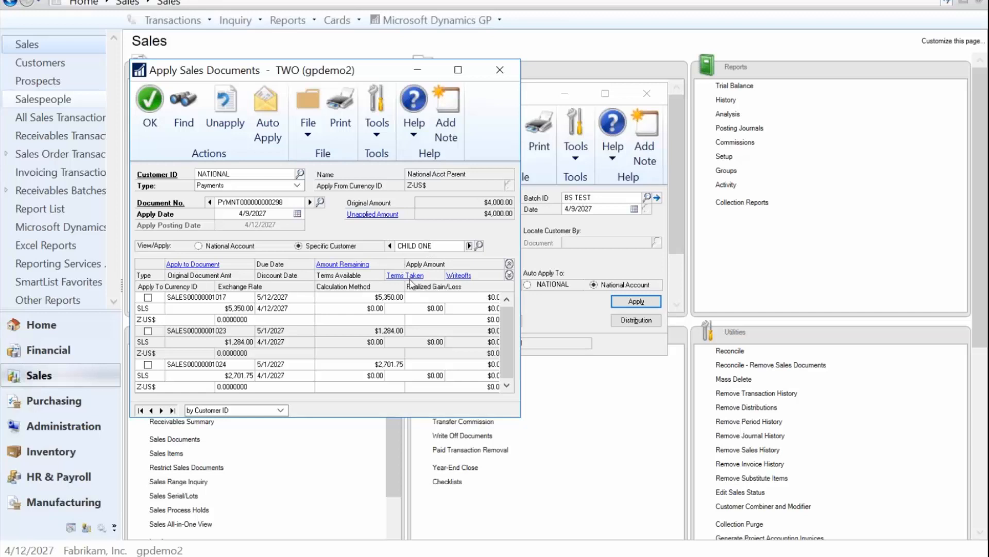
{"action": "left_click", "coordinate": [477, 298]}
{"action": "type", "text": "2,500.00"}
{"action": "key", "text": "Tab"}
{"action": "left_click", "coordinate": [469, 246]}
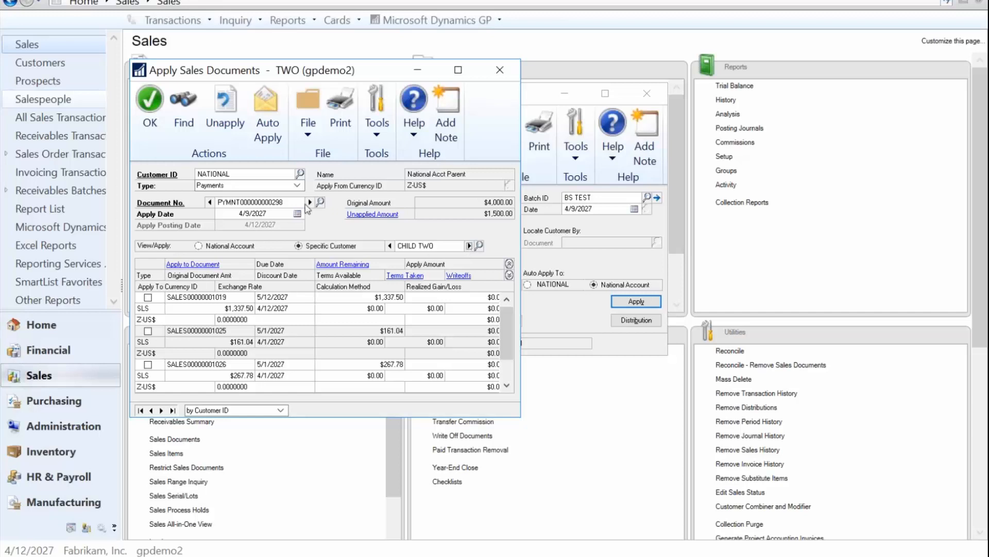
Step: Auto-apply the remaining amount to CHILD TWO's documents, then unapply everything
{"action": "left_click", "coordinate": [270, 111]}
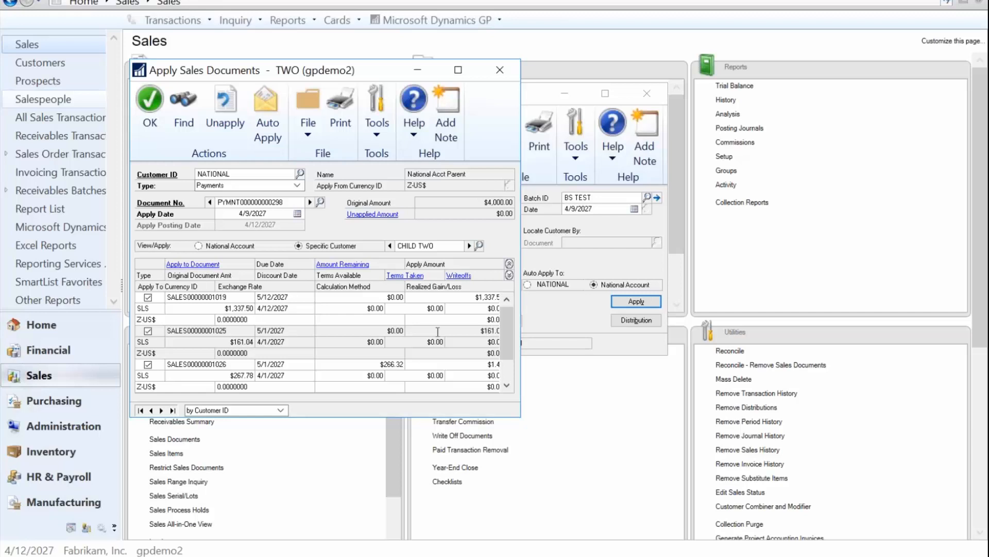
{"action": "left_click", "coordinate": [494, 364]}
{"action": "left_click", "coordinate": [509, 379]}
{"action": "left_click", "coordinate": [507, 302]}
{"action": "left_click", "coordinate": [227, 107]}
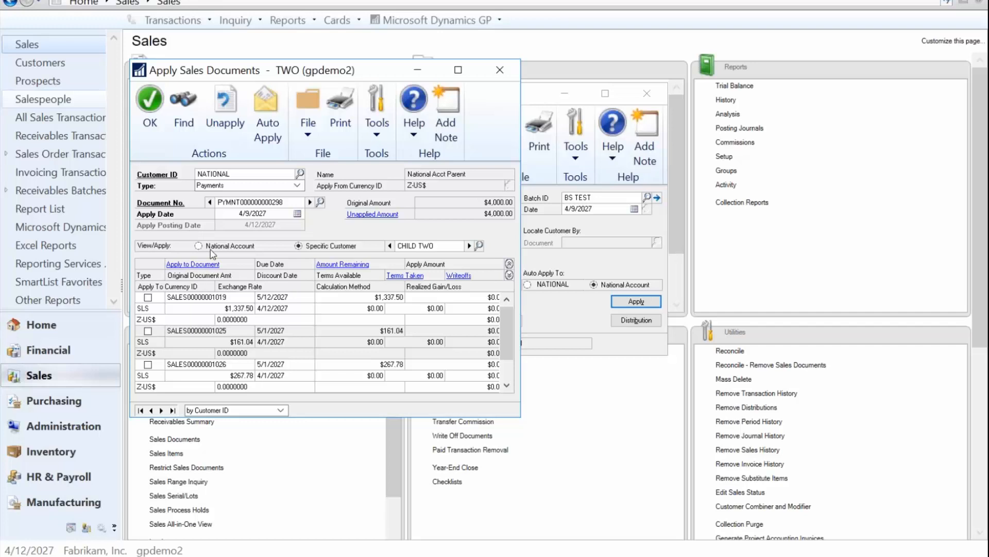
{"action": "left_click", "coordinate": [390, 245]}
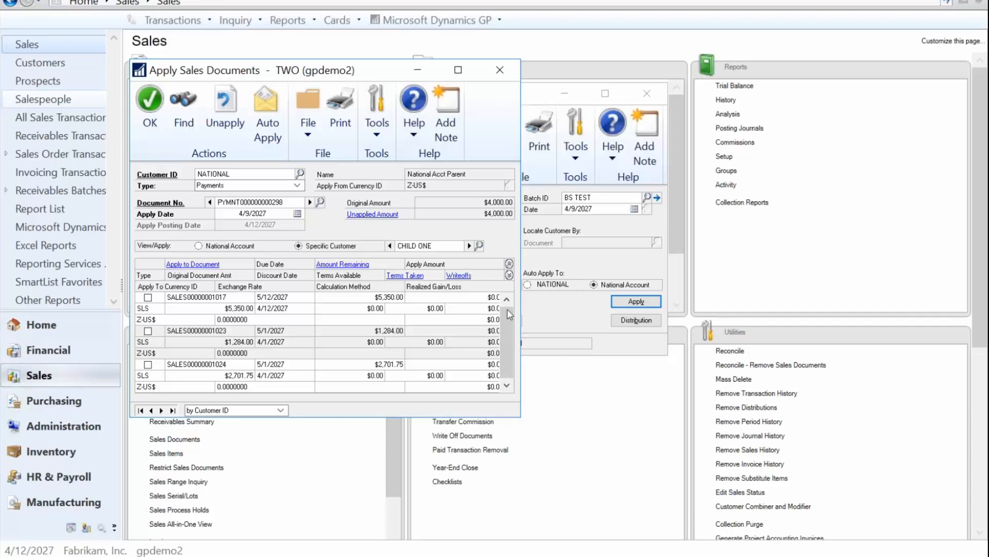
{"action": "left_click", "coordinate": [148, 330]}
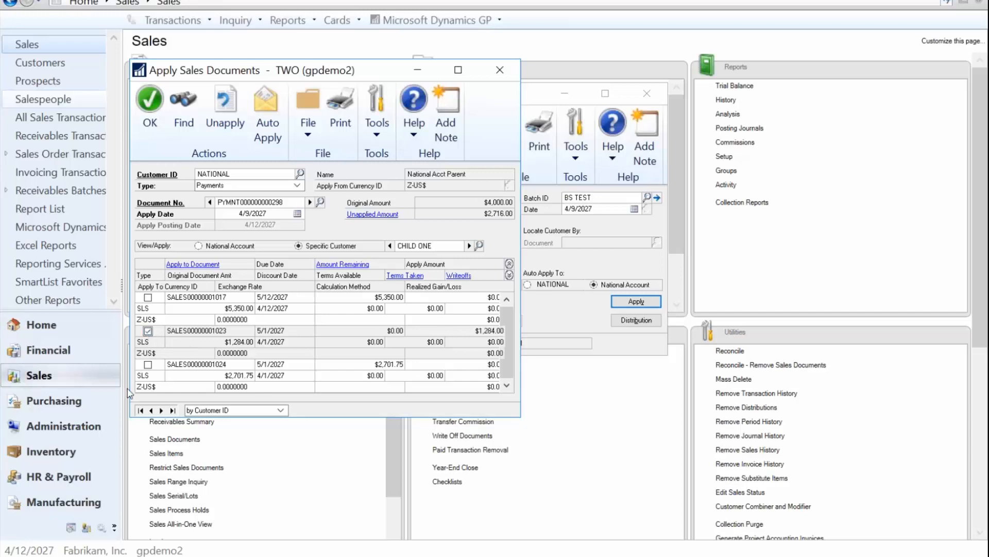
{"action": "left_click", "coordinate": [148, 364]}
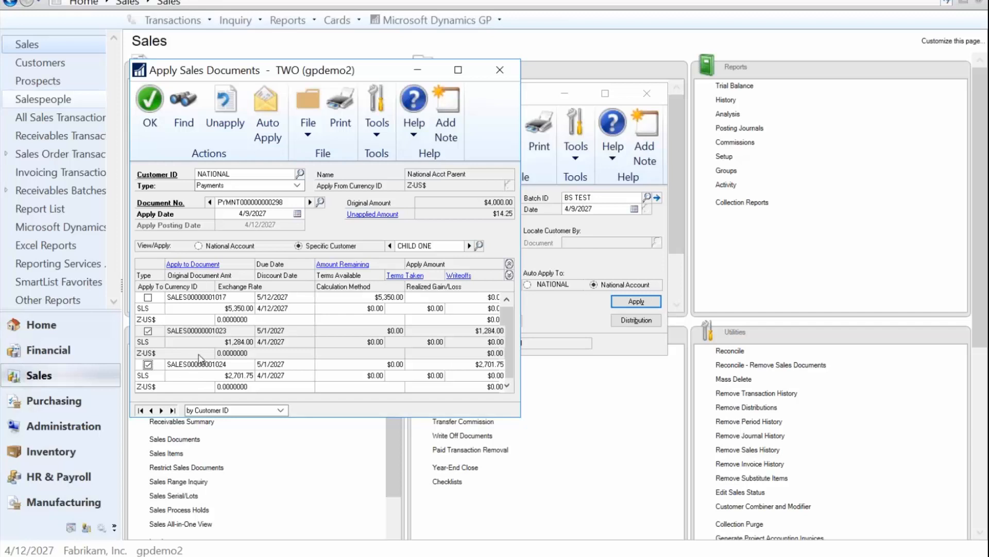
{"action": "left_click", "coordinate": [151, 99]}
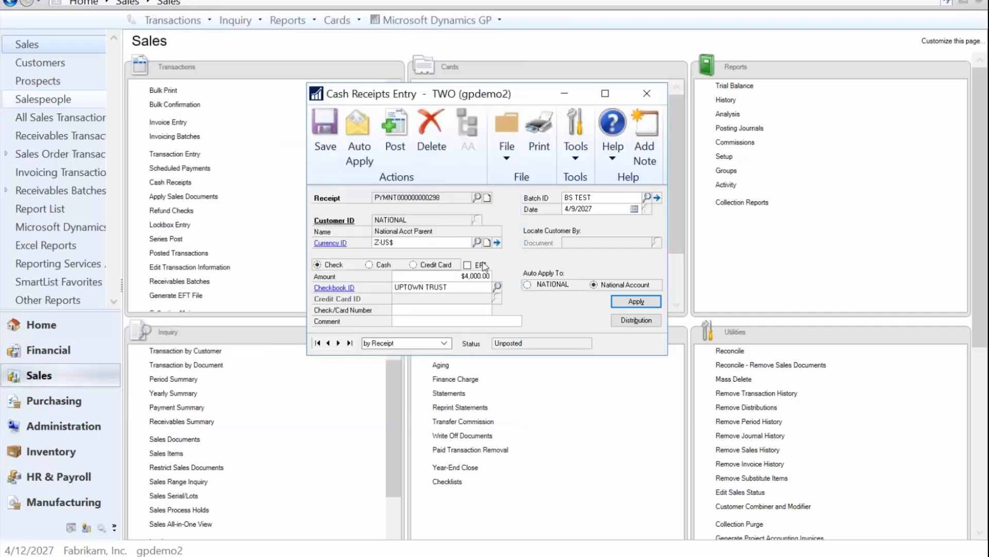
Step: Enter check number 45678 for the receipt
{"action": "left_click", "coordinate": [416, 309]}
{"action": "type", "text": "45678"}
Step: Save the cash receipt and open its batch BS TEST for posting
{"action": "left_click", "coordinate": [332, 129]}
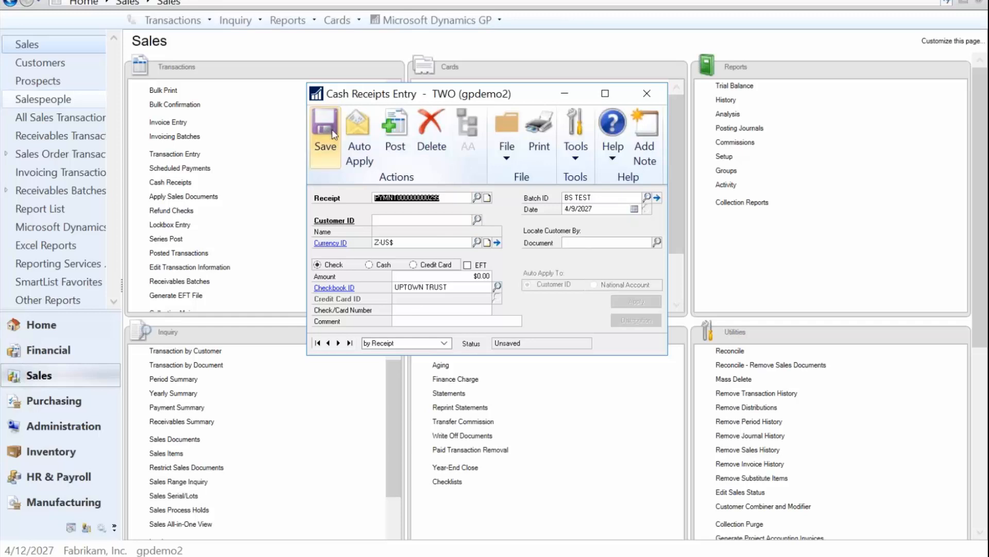
{"action": "left_click", "coordinate": [657, 198]}
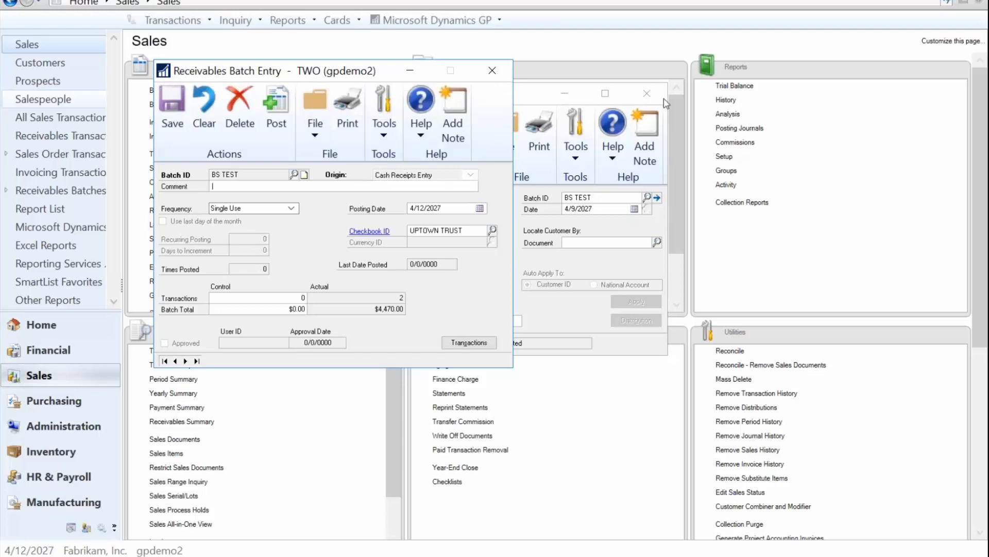
{"action": "left_click", "coordinate": [647, 92]}
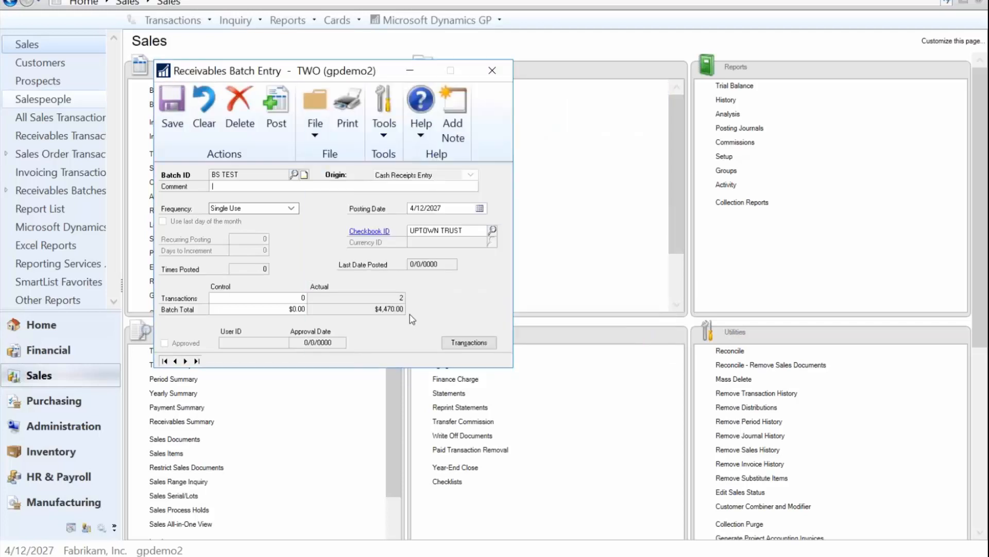
Step: Post batch BS TEST without printing the posting journals and close the batch window
{"action": "left_click", "coordinate": [287, 105]}
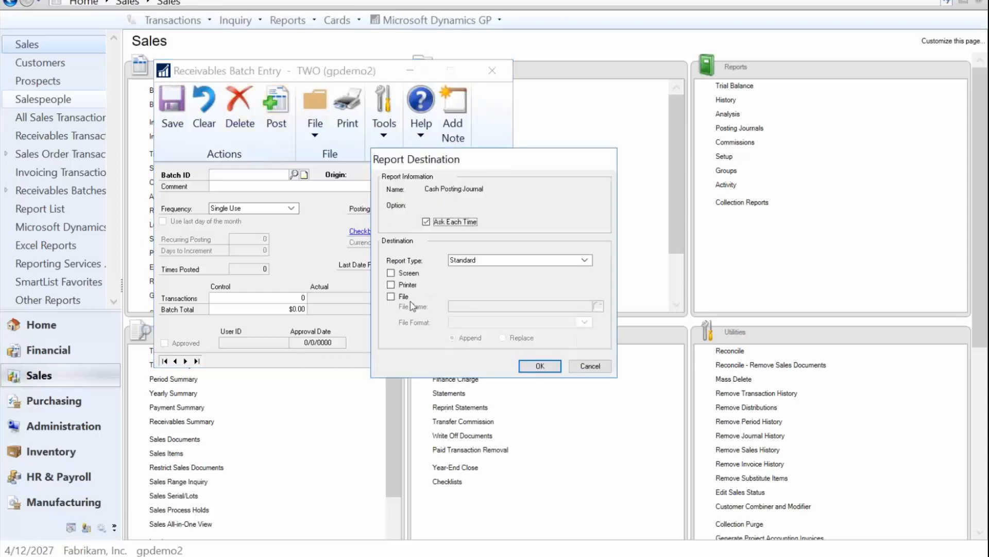
{"action": "left_click", "coordinate": [590, 365]}
{"action": "left_click", "coordinate": [590, 365]}
{"action": "left_click", "coordinate": [590, 366]}
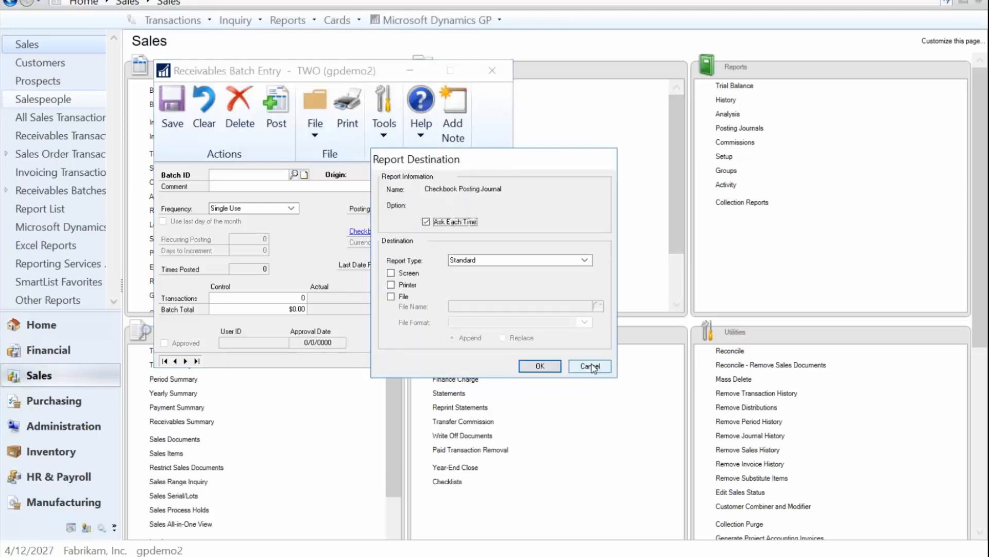
{"action": "left_click", "coordinate": [590, 365]}
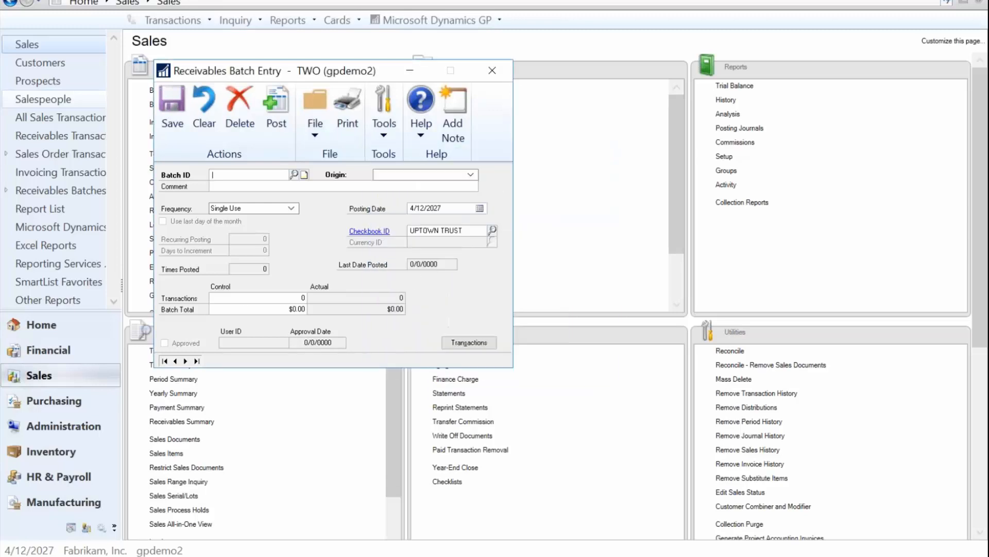
{"action": "left_click", "coordinate": [494, 69]}
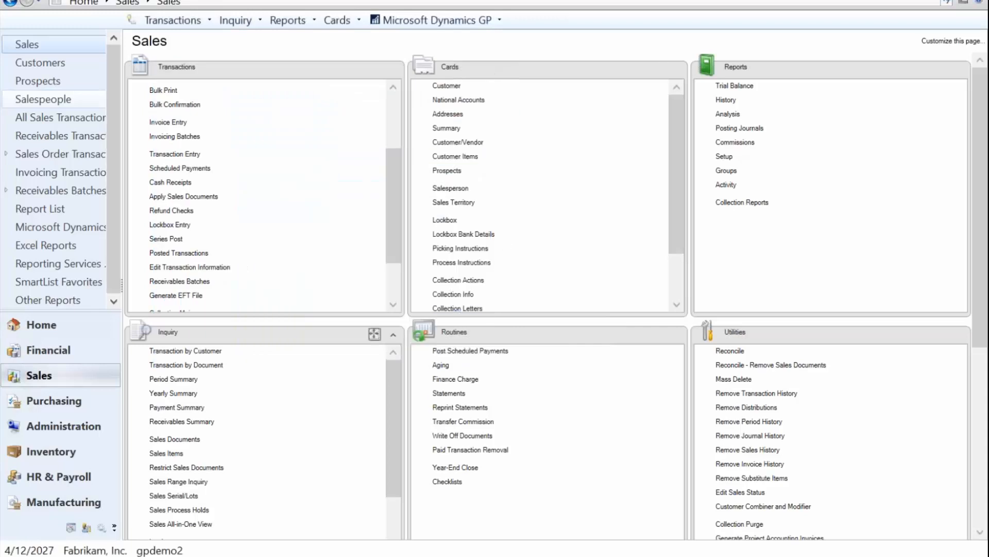
Step: Open Bank Deposit Entry in Financial and select the UPTOWN TRUST checkbook
{"action": "left_click", "coordinate": [51, 354]}
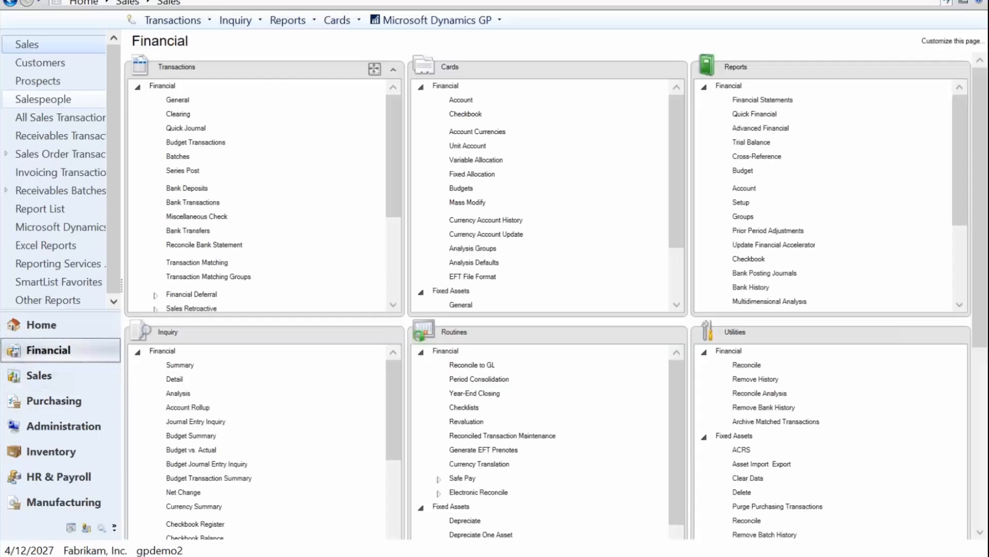
{"action": "left_click", "coordinate": [189, 189]}
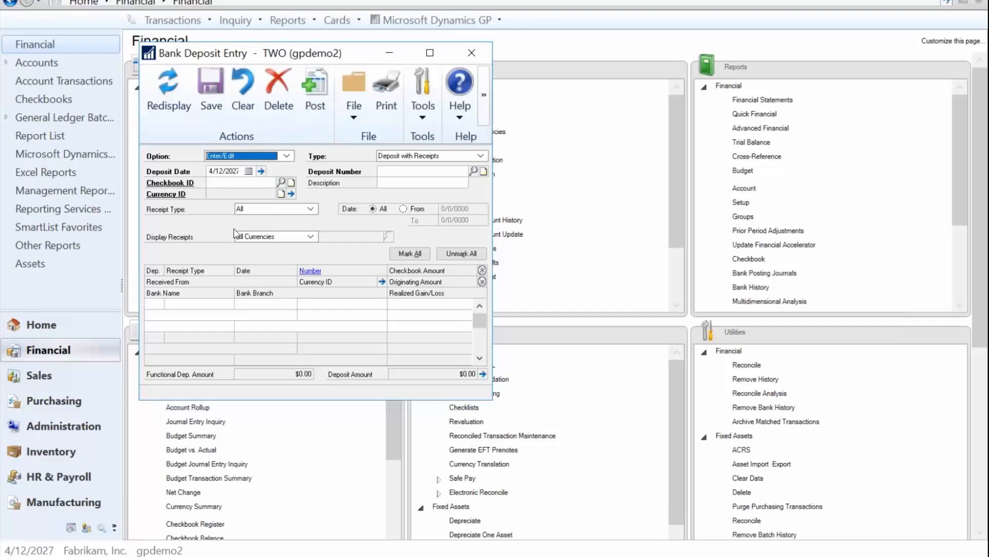
{"action": "left_click", "coordinate": [234, 183]}
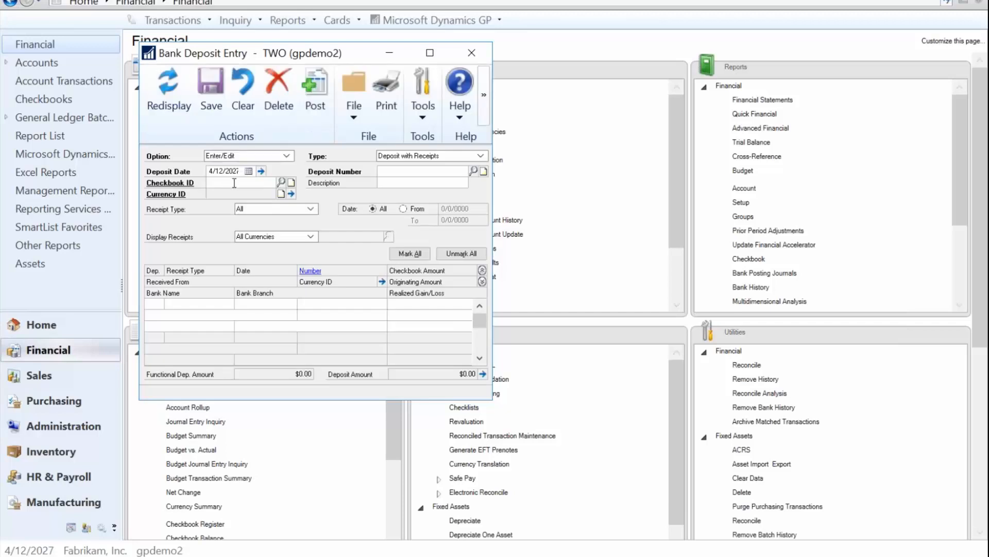
{"action": "left_click", "coordinate": [282, 183]}
{"action": "left_click", "coordinate": [204, 287]}
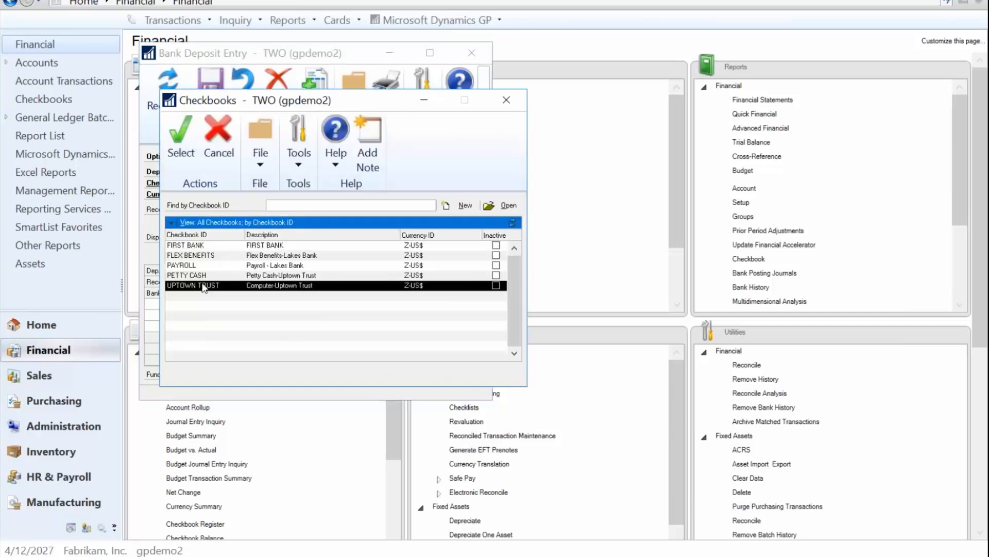
{"action": "double_click", "coordinate": [204, 286]}
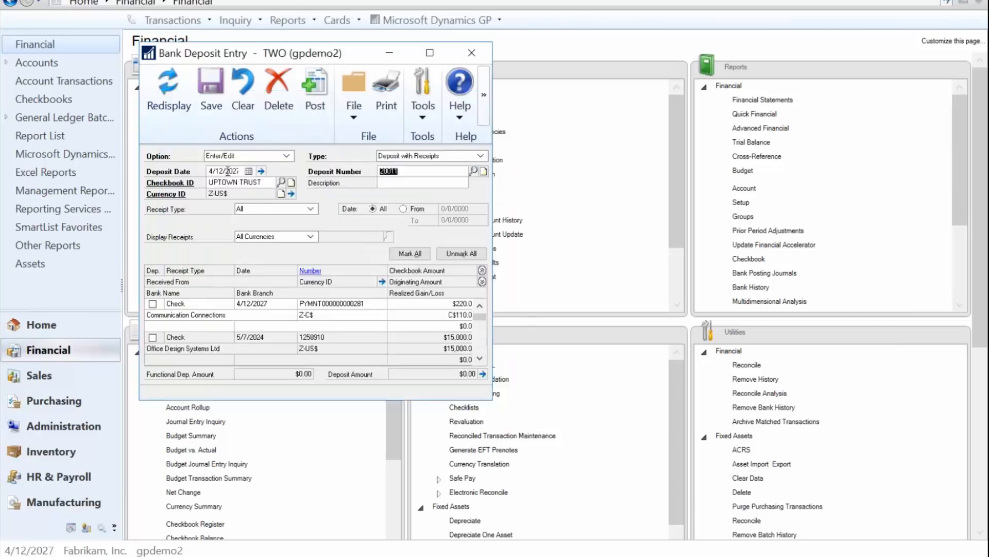
Step: Set the deposit date to 4/9/2027
{"action": "left_click", "coordinate": [229, 171]}
{"action": "type", "text": "0409"}
{"action": "type", "text": "2027"}
{"action": "key", "text": "Tab"}
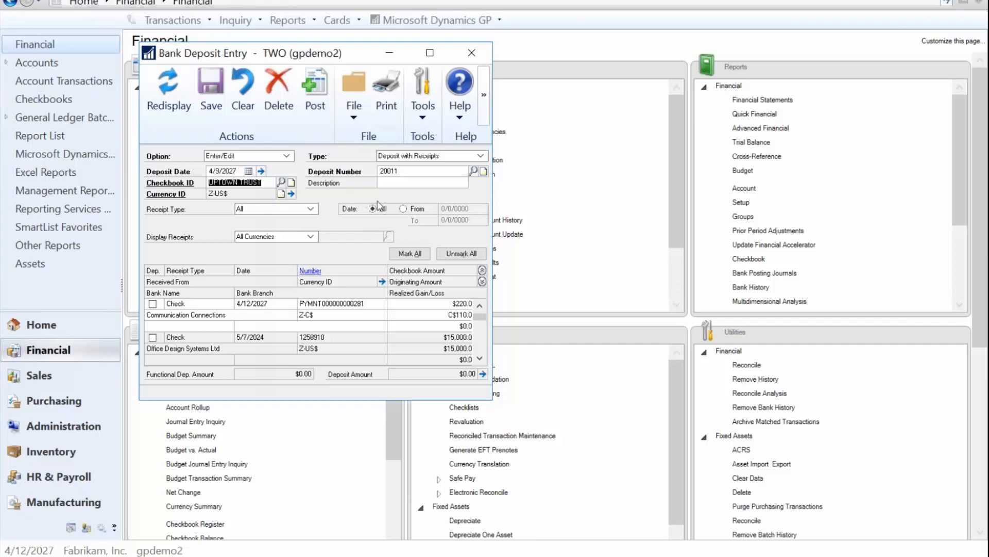
Step: Limit receipts to dates from 4/9/2027 to 4/9/2027 and redisplay the receipt list
{"action": "left_click", "coordinate": [403, 208]}
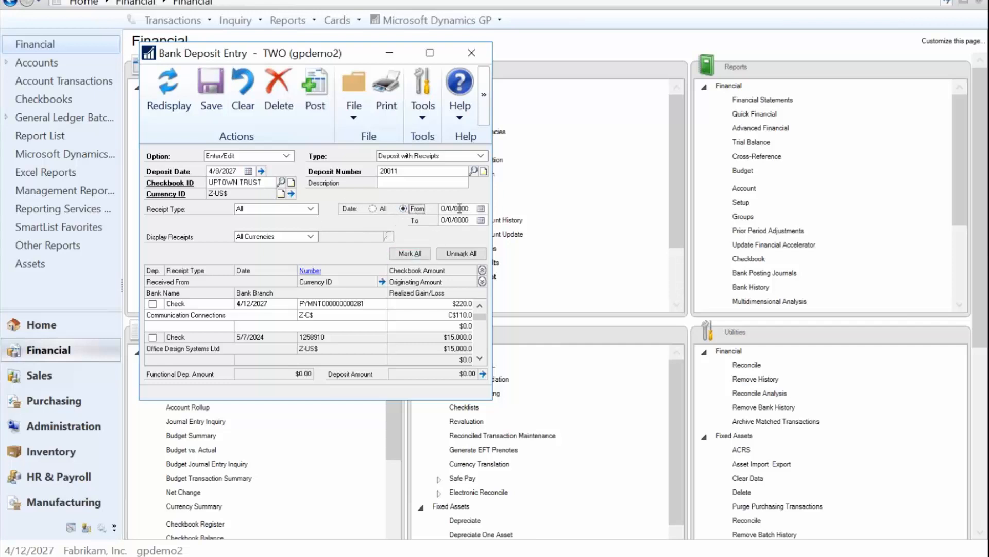
{"action": "type", "text": "04092020"}
{"action": "key", "text": "Tab"}
{"action": "key", "text": "Tab"}
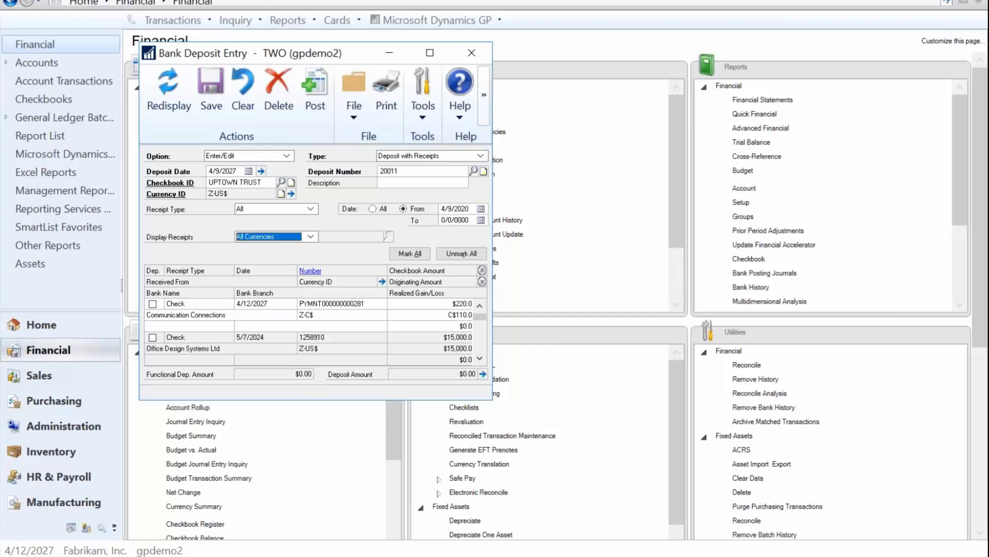
{"action": "key", "text": "shift+Tab"}
{"action": "key", "text": "shift+Tab"}
{"action": "type", "text": "04092"}
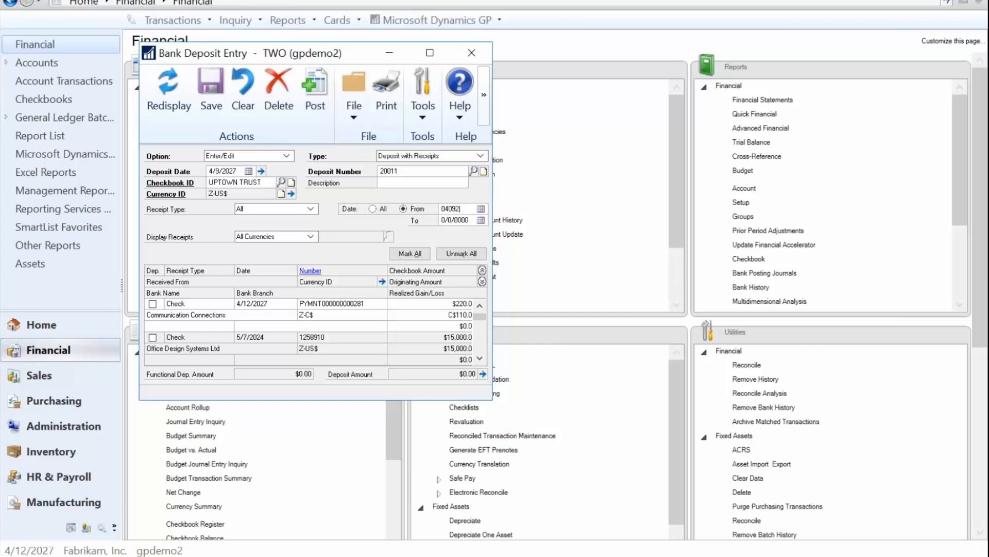
{"action": "type", "text": "7"}
{"action": "key", "text": "Tab"}
{"action": "type", "text": "040927"}
{"action": "key", "text": "Tab"}
{"action": "left_click", "coordinate": [165, 78]}
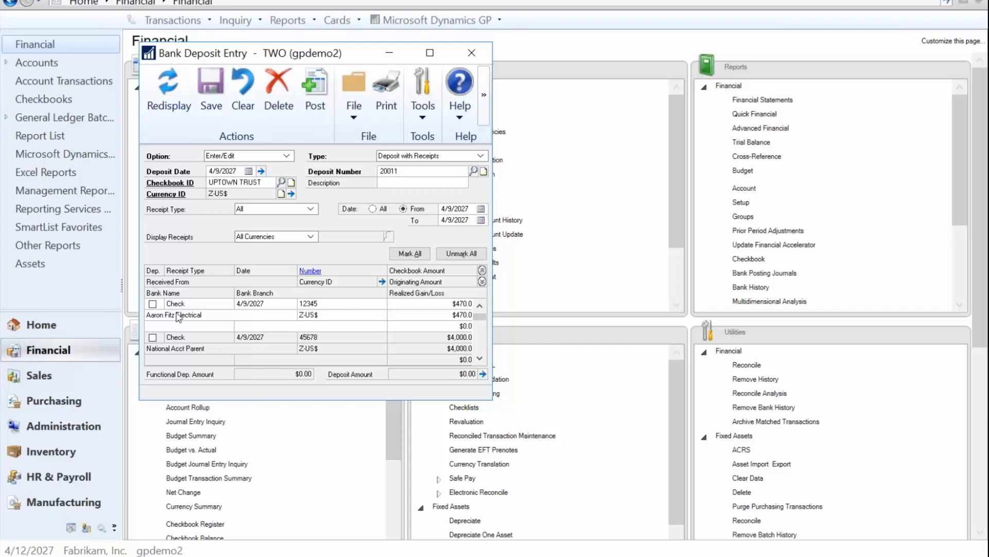
Step: Mark checks 12345 and 45678 for deposit and post the bank deposit without printing the journal
{"action": "left_click", "coordinate": [153, 304]}
{"action": "left_click", "coordinate": [155, 338]}
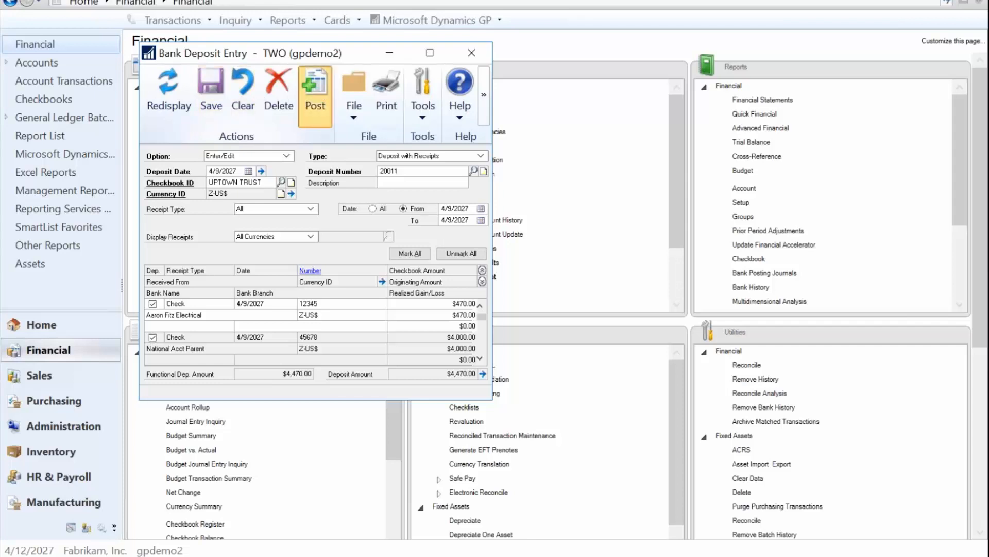
{"action": "left_click", "coordinate": [321, 100]}
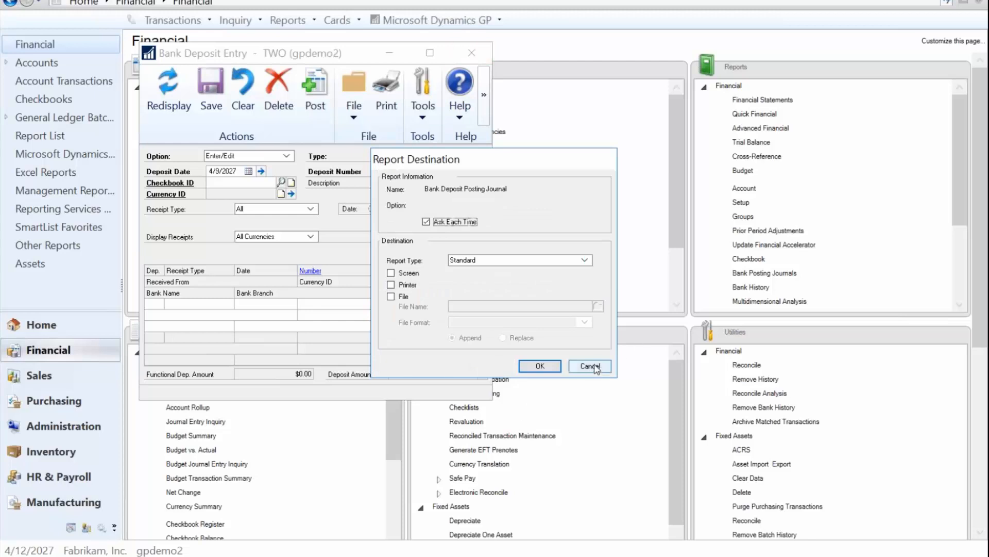
{"action": "left_click", "coordinate": [591, 366]}
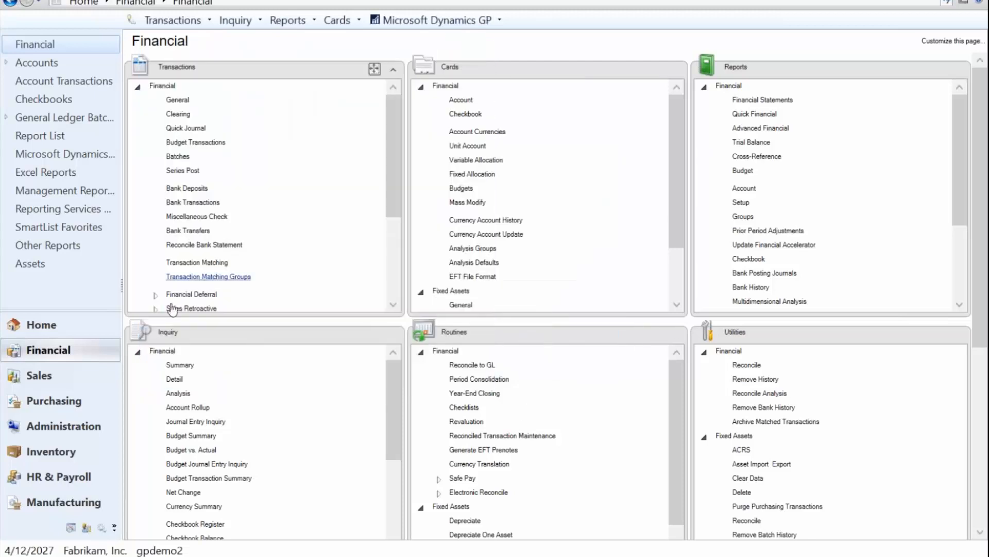
Step: Open the company setup options from Administration
{"action": "left_click", "coordinate": [38, 375]}
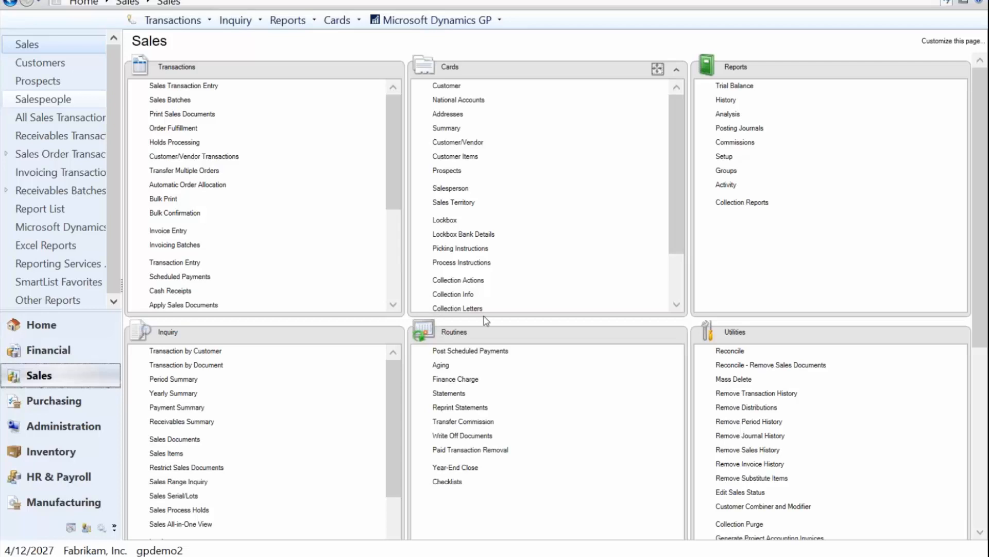
{"action": "left_click", "coordinate": [70, 429]}
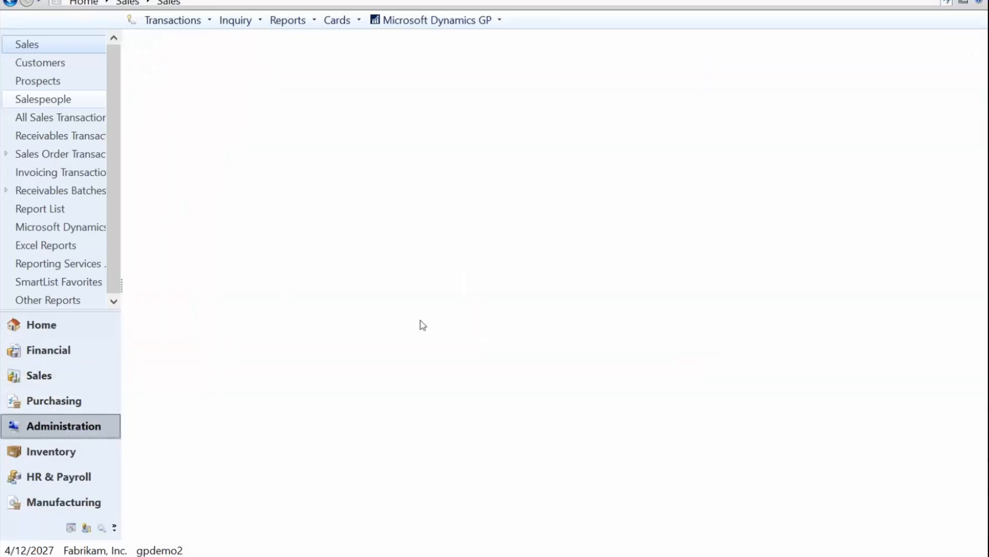
{"action": "left_click", "coordinate": [390, 291]}
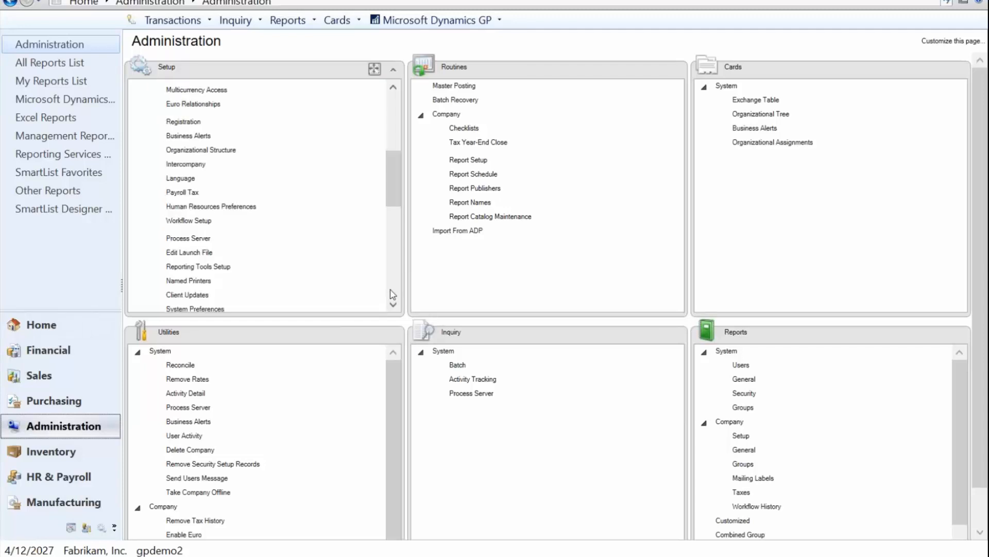
{"action": "left_click", "coordinate": [391, 295]}
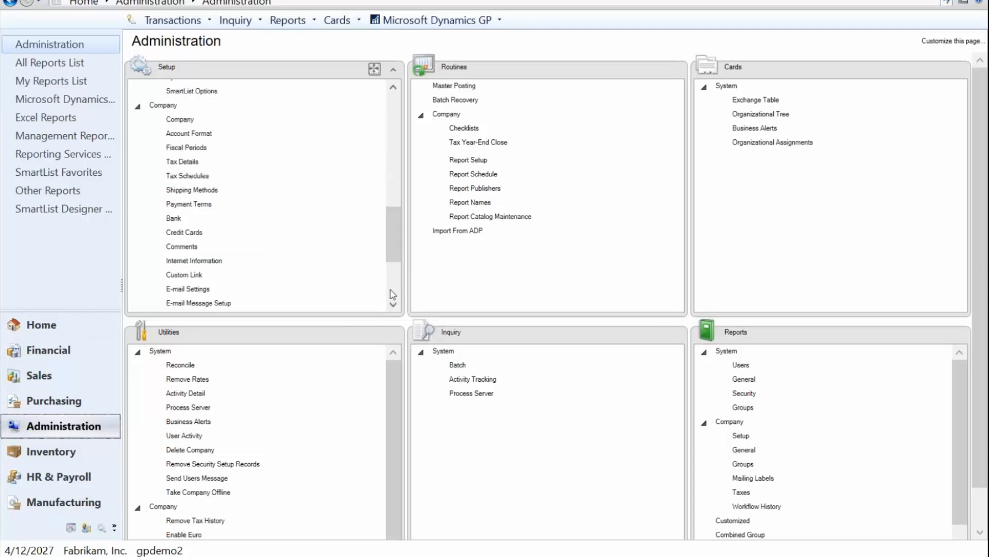
{"action": "left_click", "coordinate": [180, 120]}
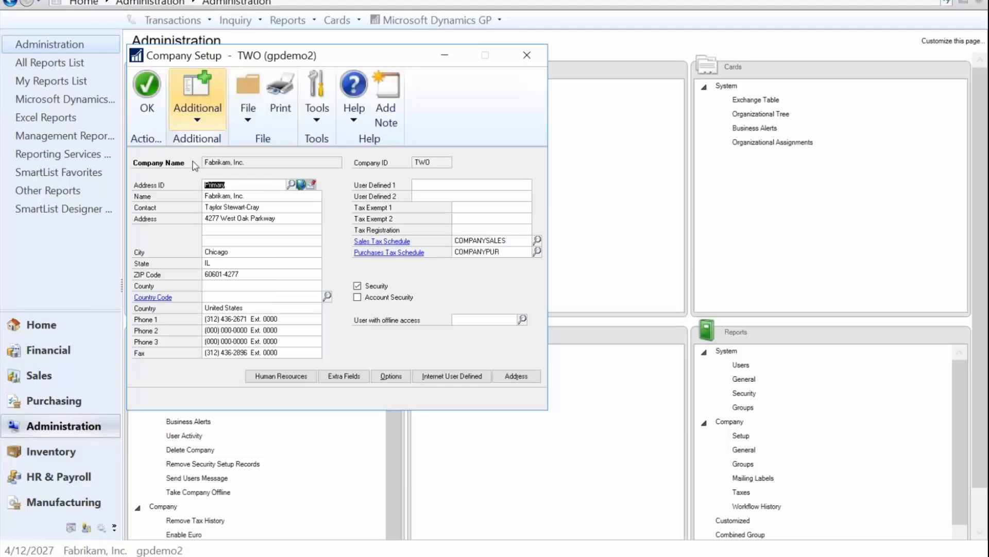
{"action": "left_click", "coordinate": [400, 378]}
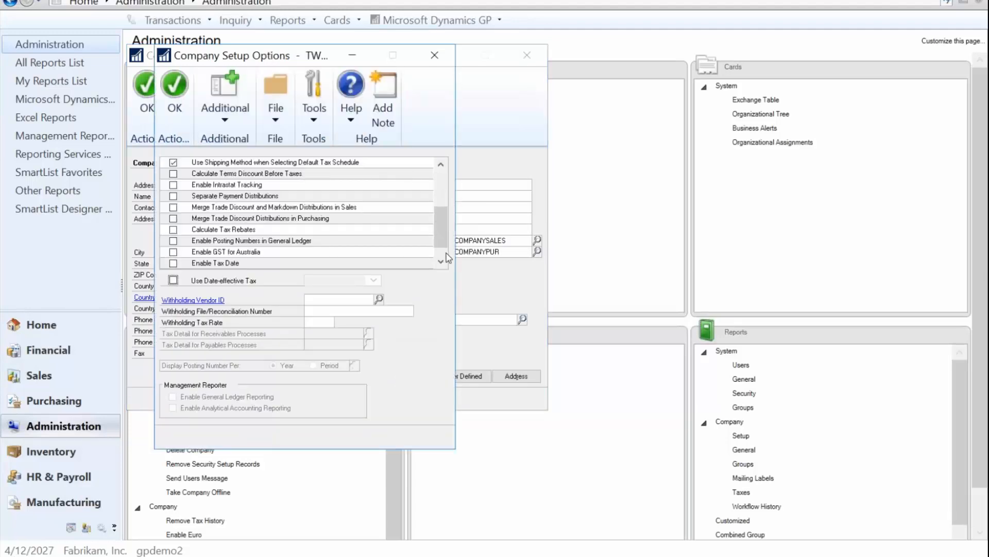
Step: Toggle Automatically post cash receipt deposits, then close company setup discarding the changes
{"action": "scroll", "coordinate": [444, 255], "scroll_direction": "down", "scroll_amount": 3}
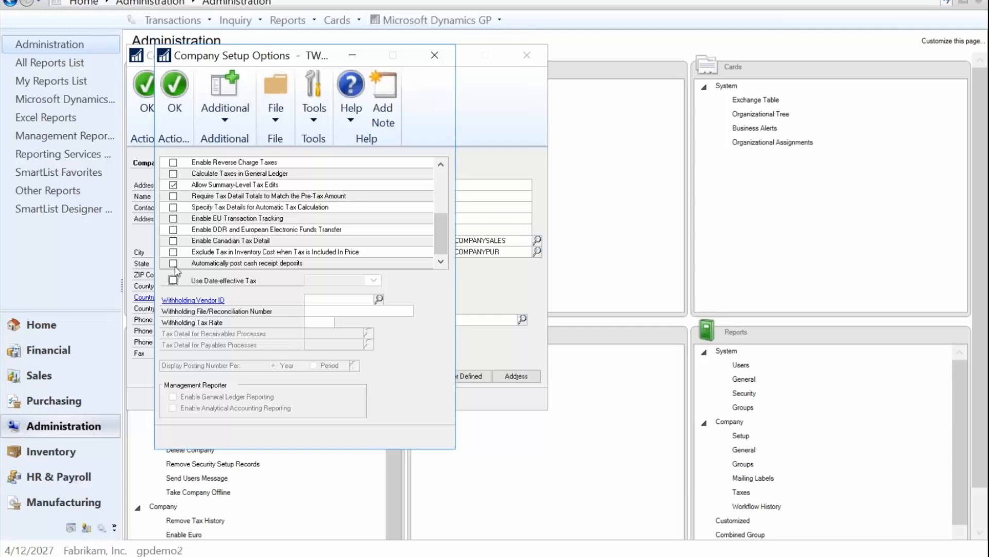
{"action": "left_click", "coordinate": [174, 266]}
{"action": "left_click", "coordinate": [173, 264]}
{"action": "left_click", "coordinate": [174, 263]}
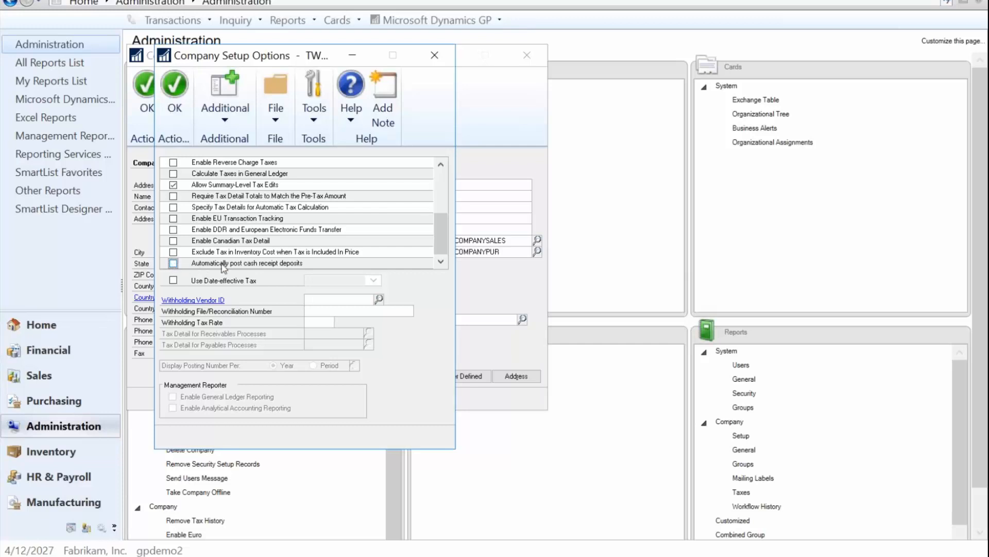
{"action": "left_click", "coordinate": [434, 59]}
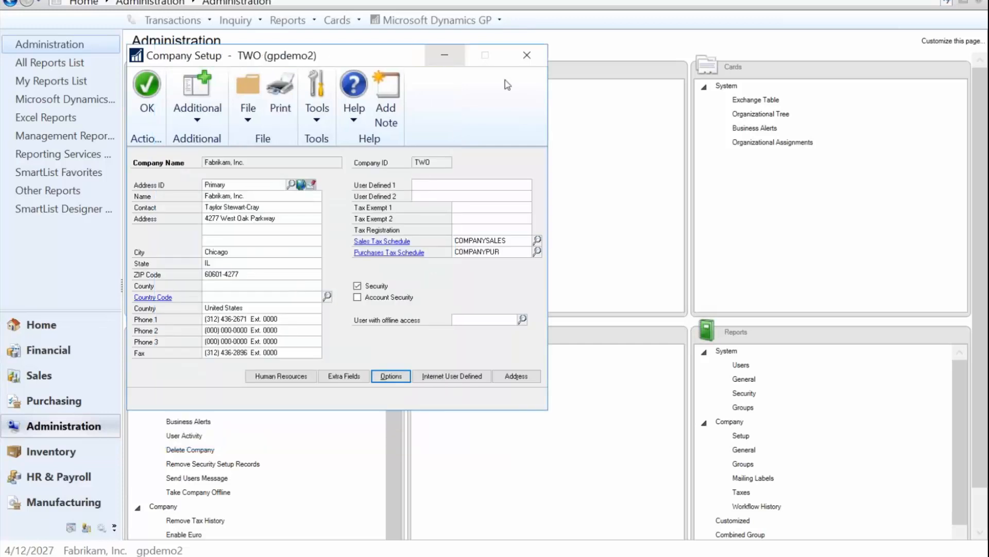
{"action": "left_click", "coordinate": [528, 59]}
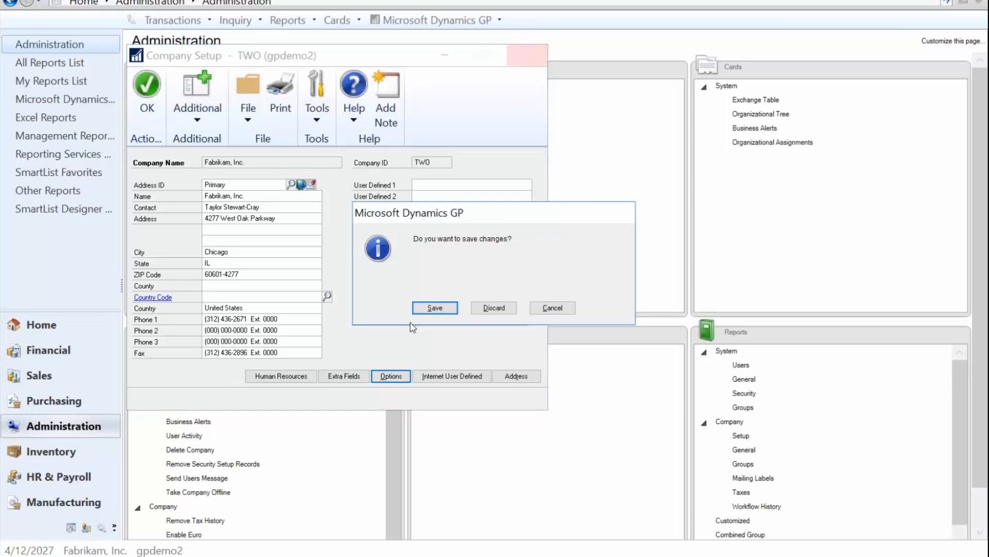
{"action": "left_click", "coordinate": [495, 309]}
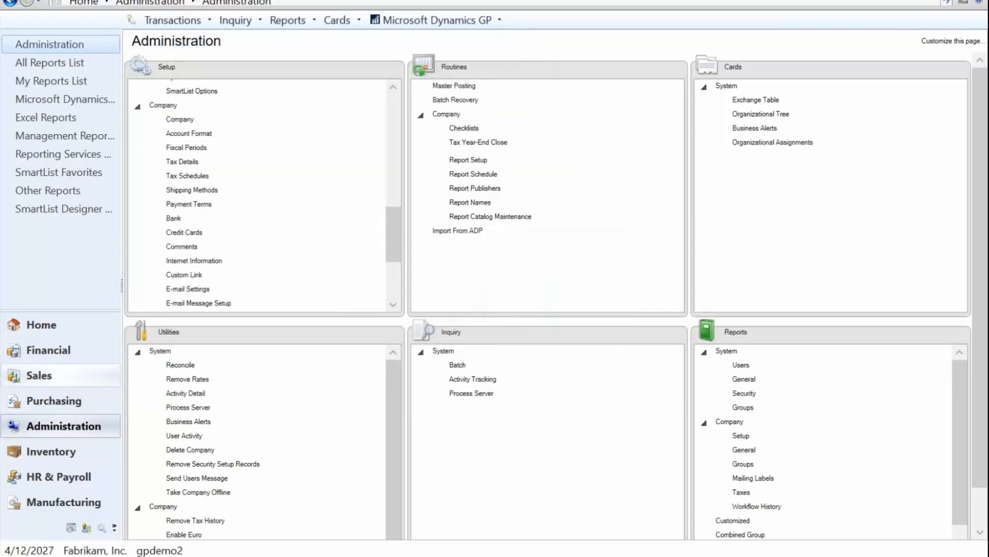
{"action": "left_click", "coordinate": [60, 375]}
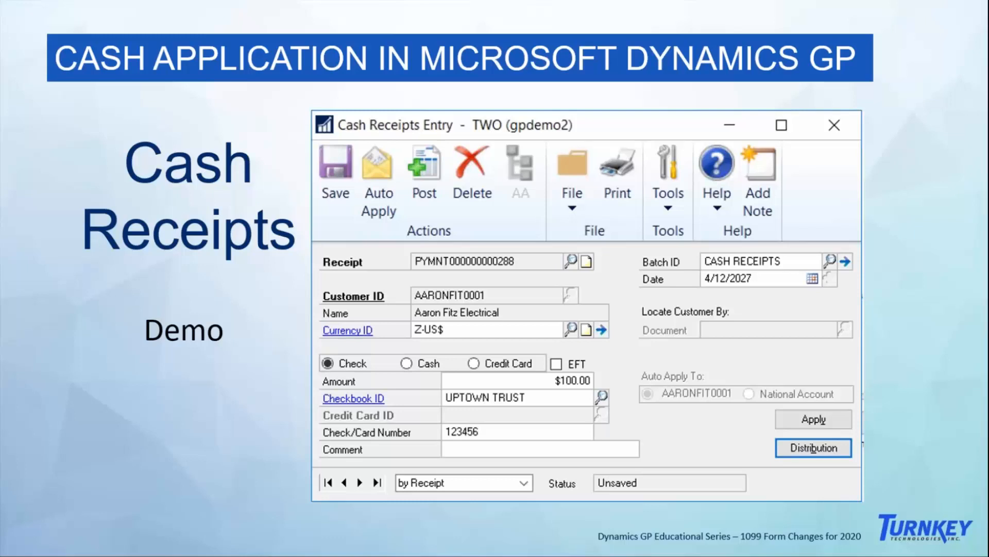
{"action": "key", "text": "Right"}
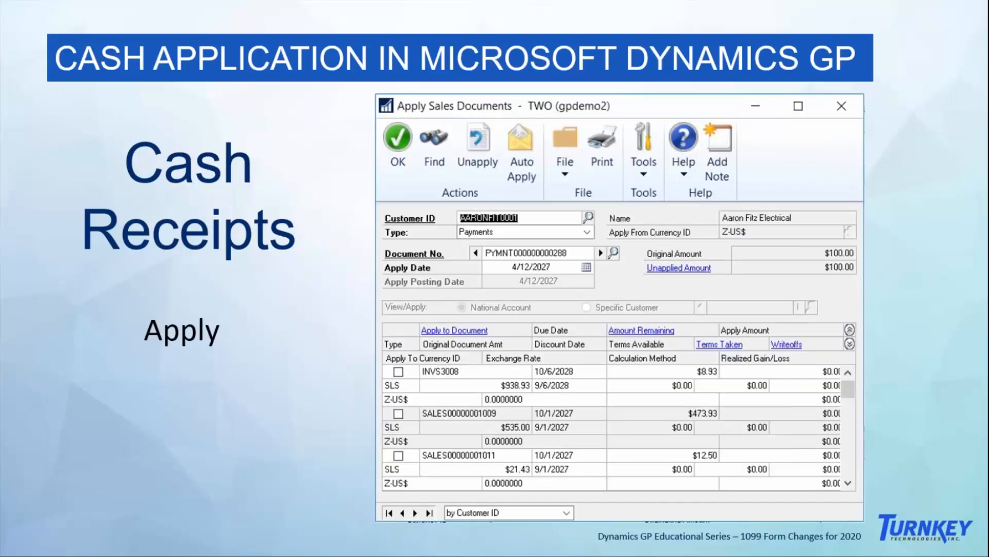
{"action": "key", "text": "Right"}
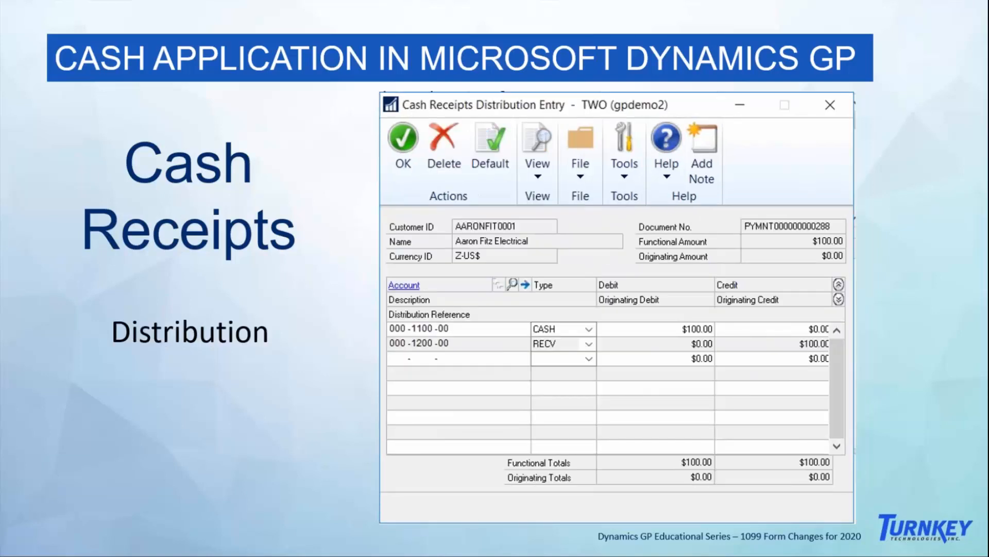
{"action": "key", "text": "Right"}
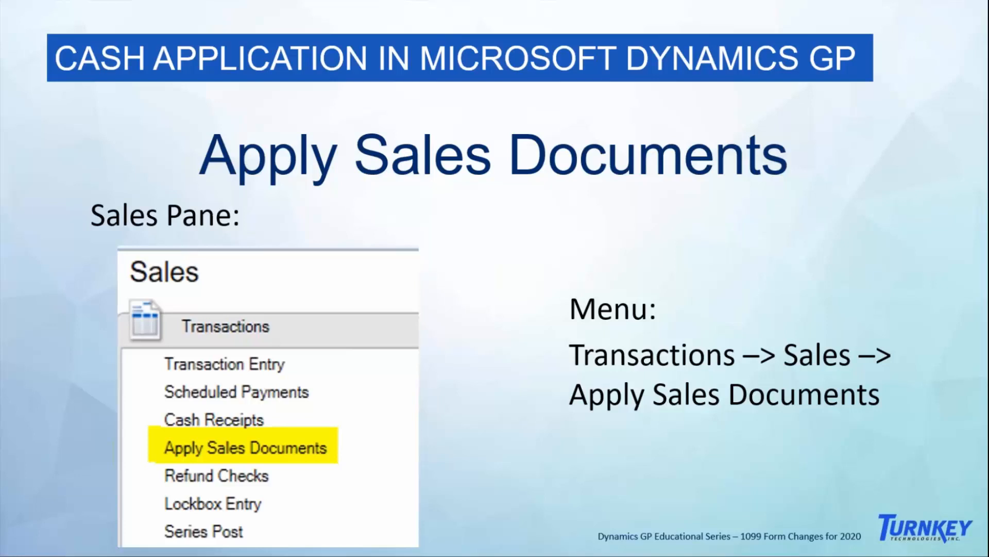
{"action": "key", "text": "Right"}
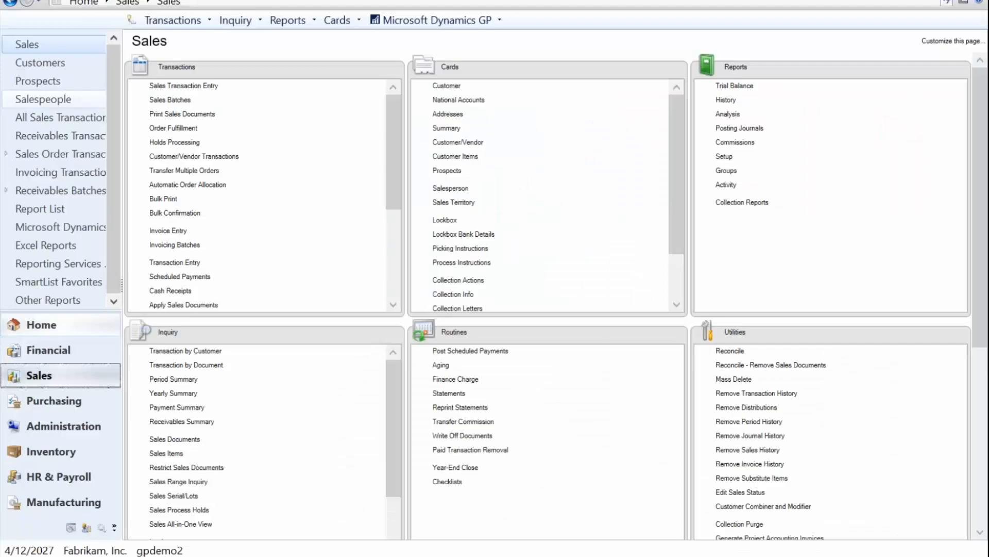
Step: Open Apply Sales Documents and enter customer ID NATIONAL for a payment application
{"action": "left_click", "coordinate": [200, 305]}
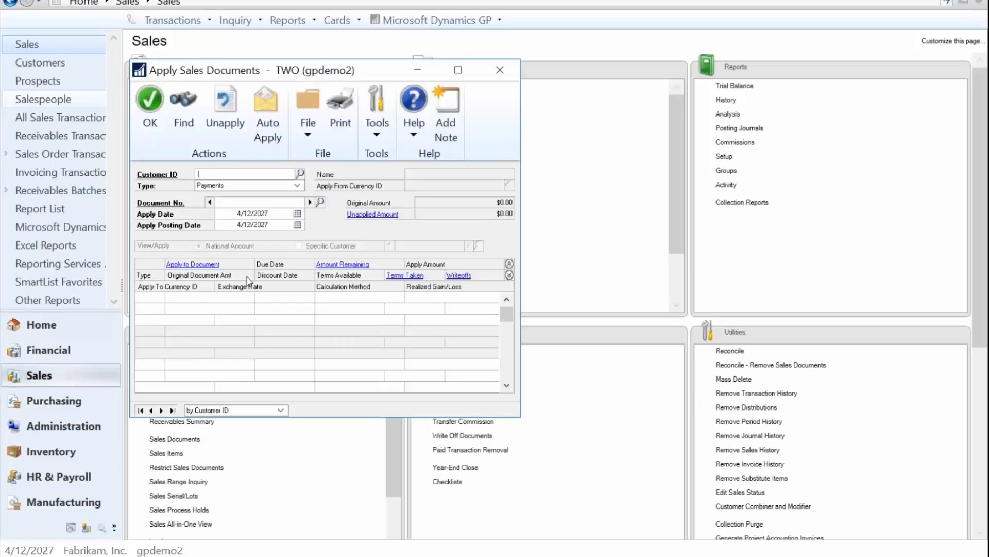
{"action": "type", "text": "NA"}
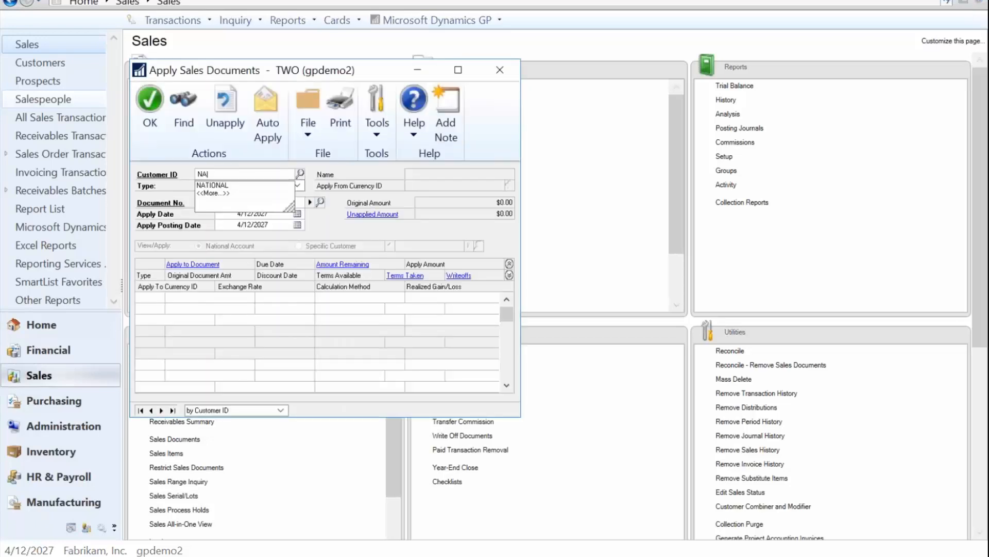
{"action": "type", "text": "TIONAL"}
{"action": "key", "text": "Tab"}
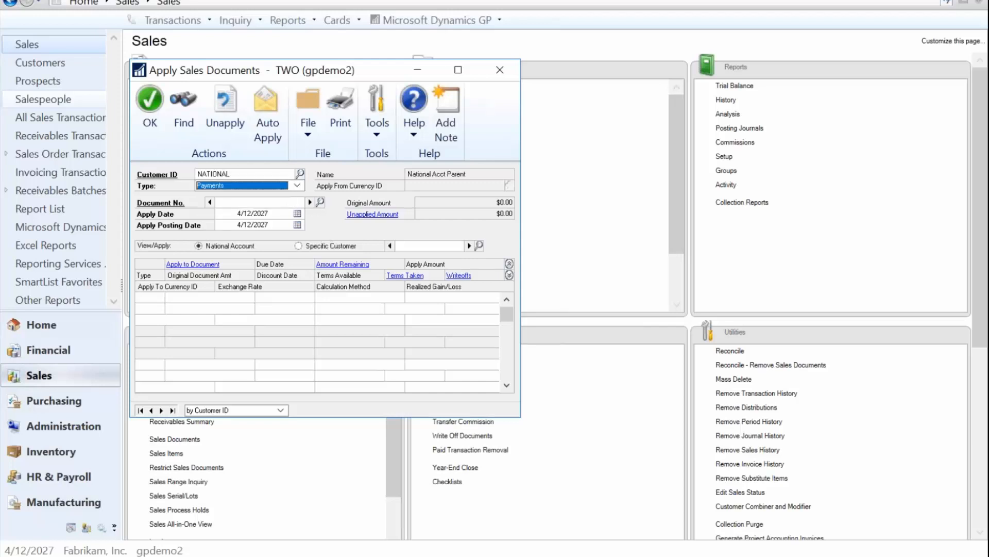
{"action": "left_click", "coordinate": [321, 202]}
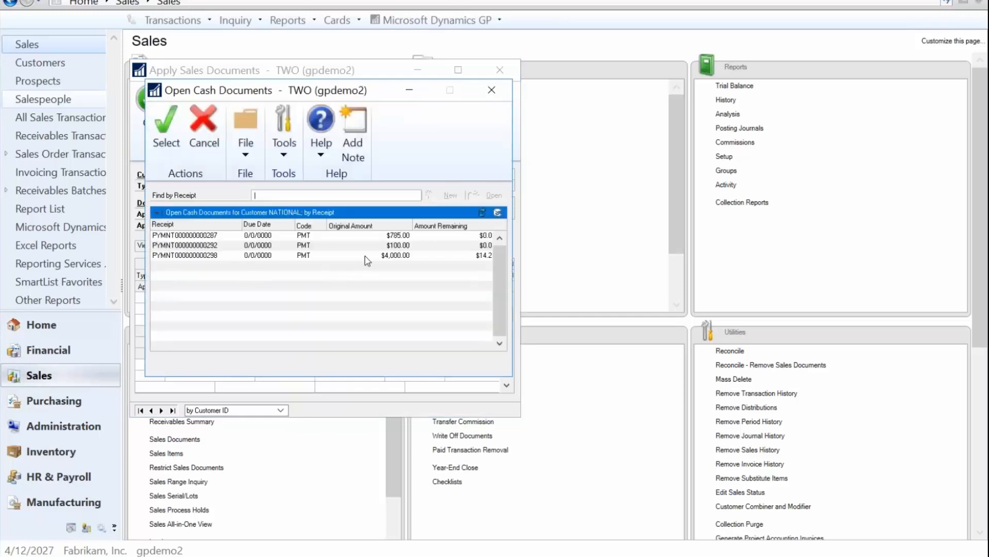
{"action": "left_click", "coordinate": [365, 256]}
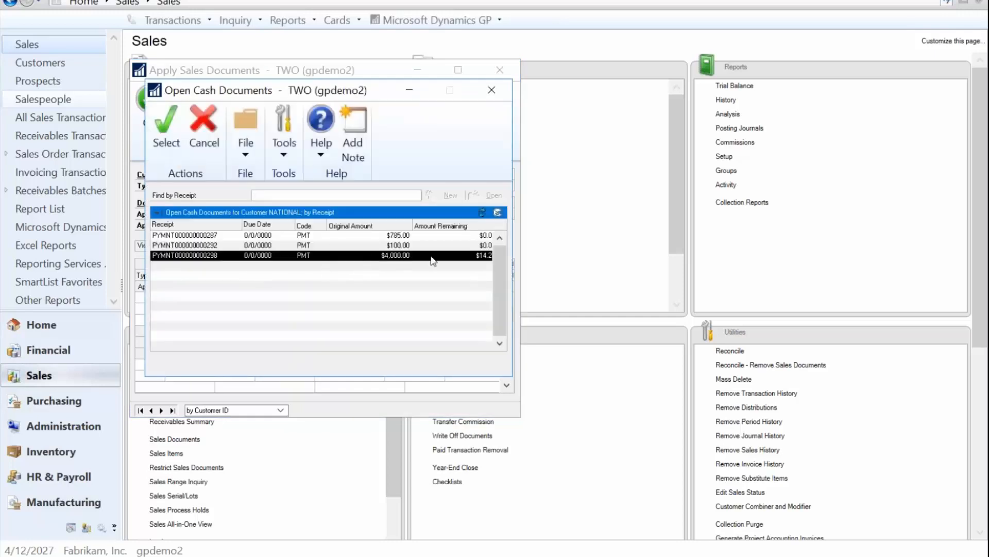
{"action": "left_click", "coordinate": [316, 236]}
{"action": "left_click", "coordinate": [316, 245]}
{"action": "left_click", "coordinate": [322, 255]}
{"action": "double_click", "coordinate": [479, 257]}
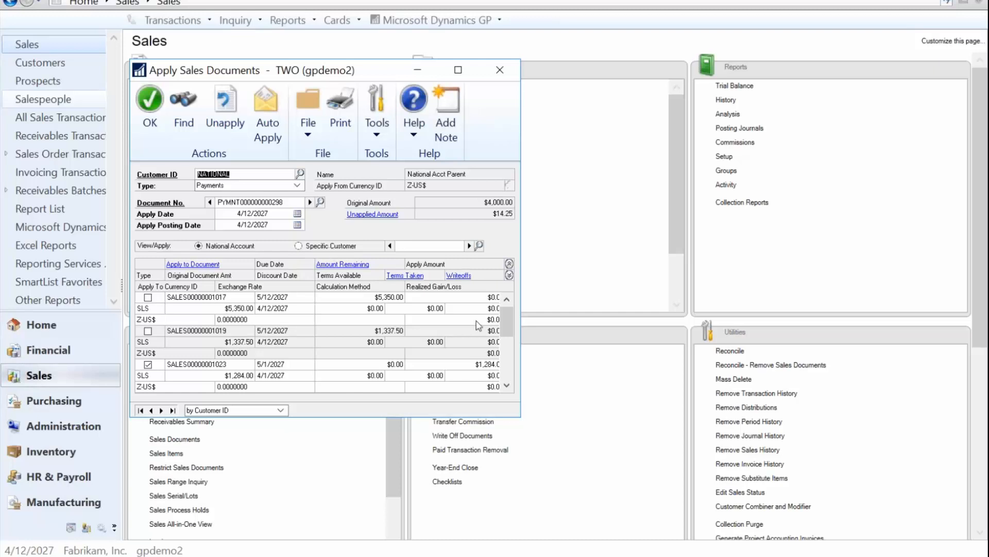
{"action": "left_click_drag", "start_coordinate": [510, 331], "coordinate": [510, 395]}
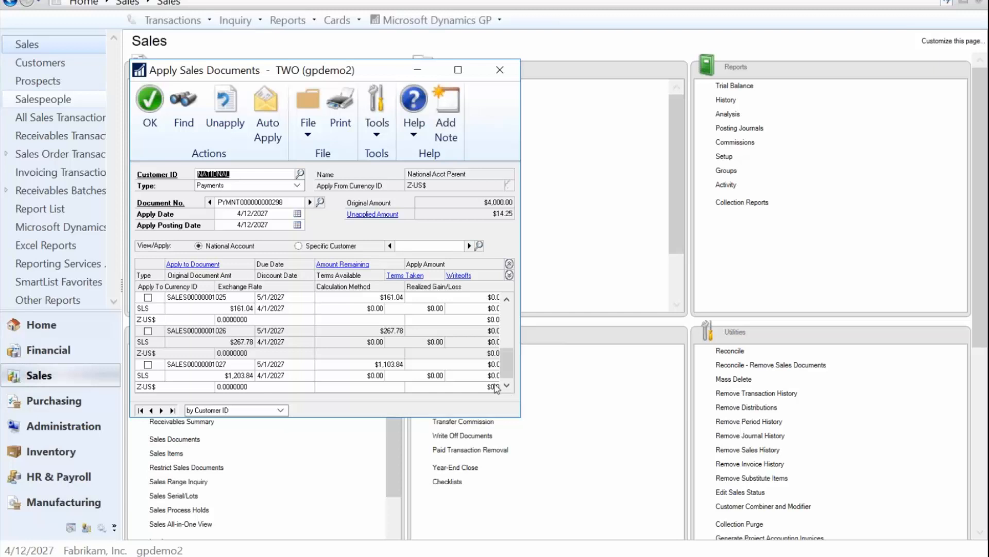
{"action": "left_click", "coordinate": [148, 332]}
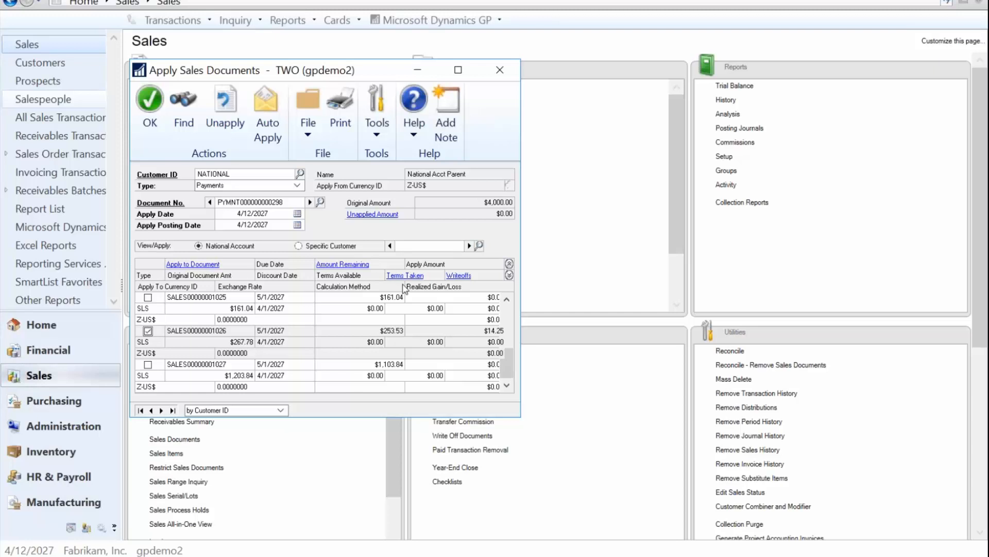
{"action": "left_click", "coordinate": [152, 117]}
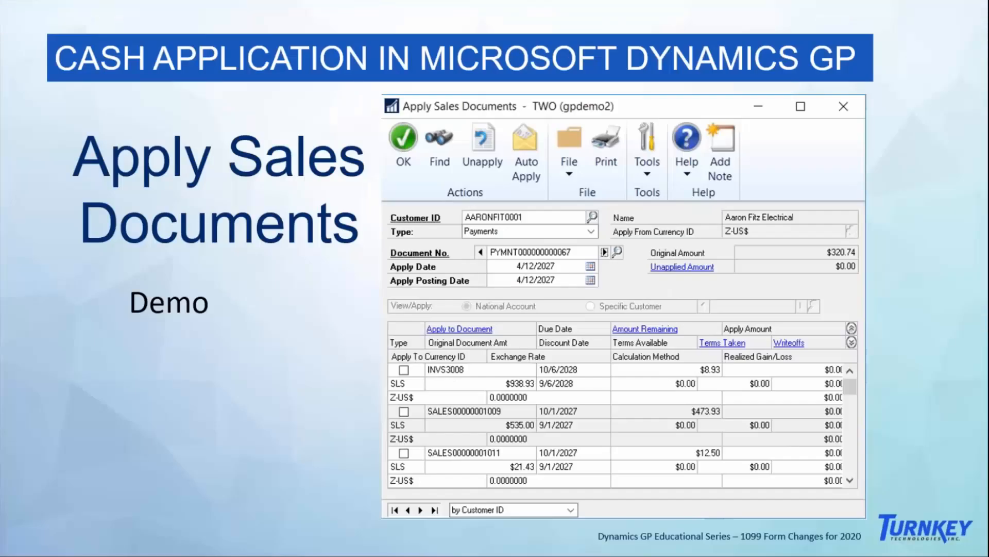
{"action": "key", "text": "Right"}
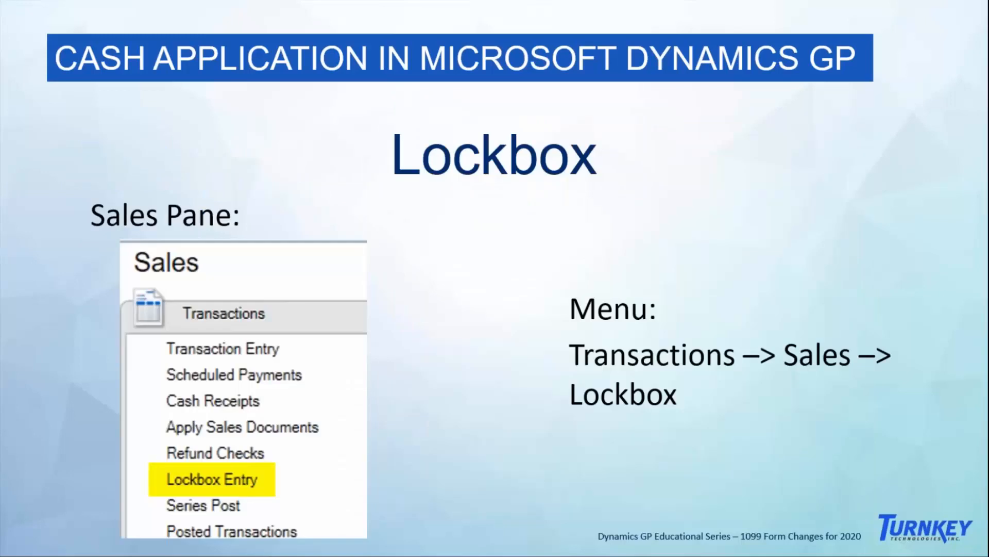